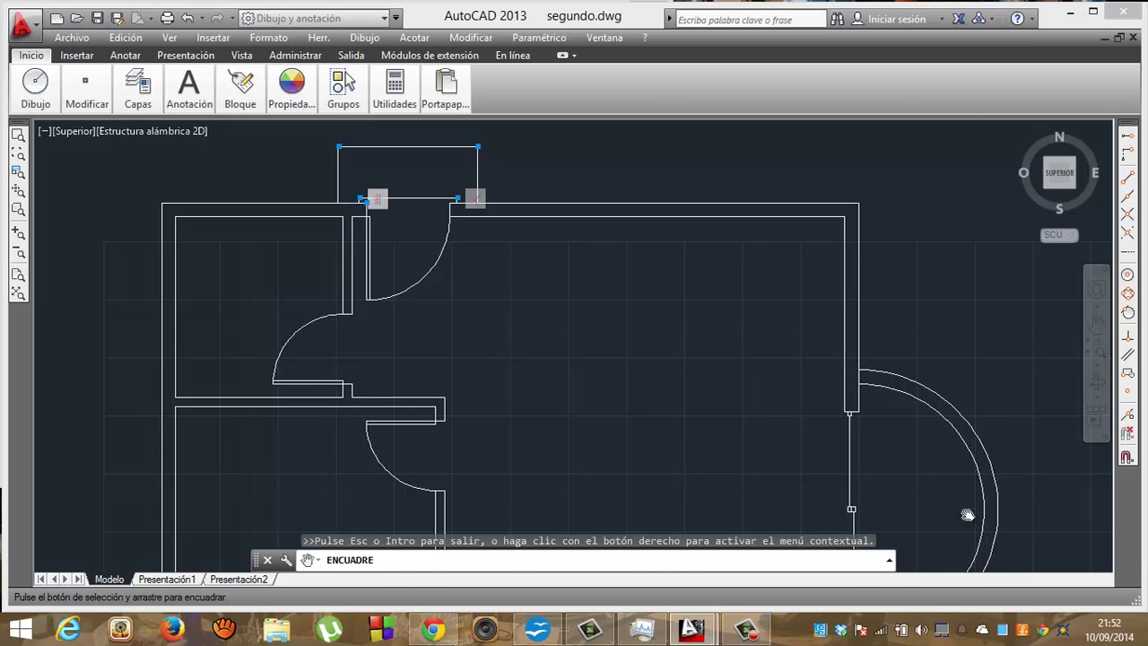
Cancel the pending pan and offset, then start the LINE command with L.
{"action": "key", "text": "Escape"}
{"action": "key", "text": "Escape"}
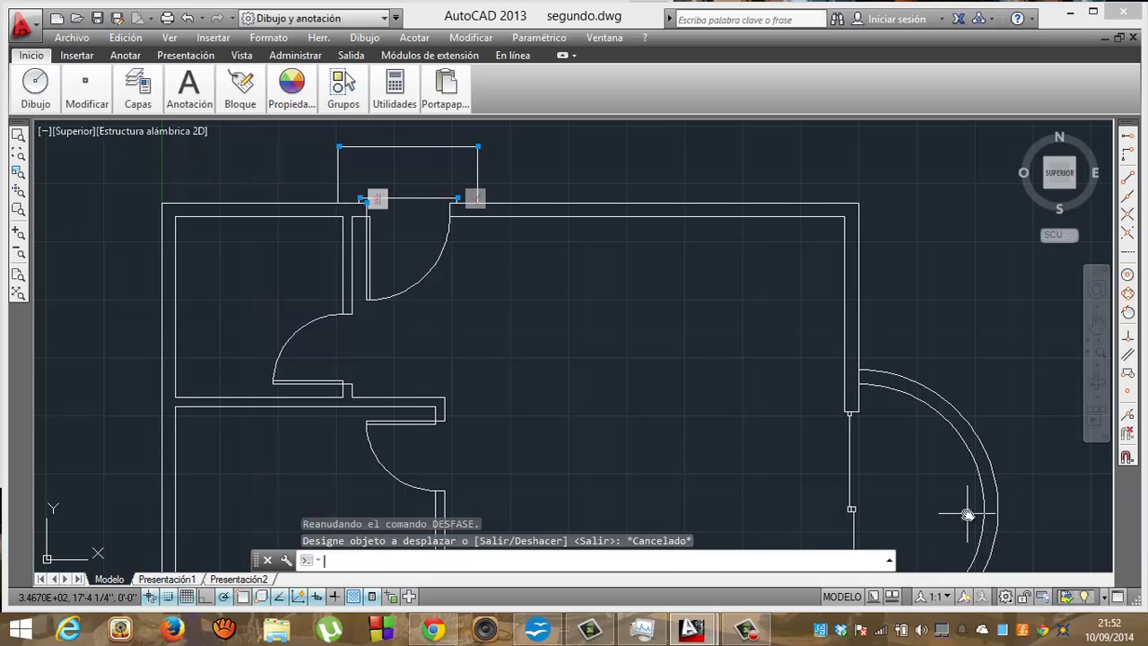
{"action": "key", "text": "Escape"}
{"action": "type", "text": "l"}
{"action": "key", "text": "Return"}
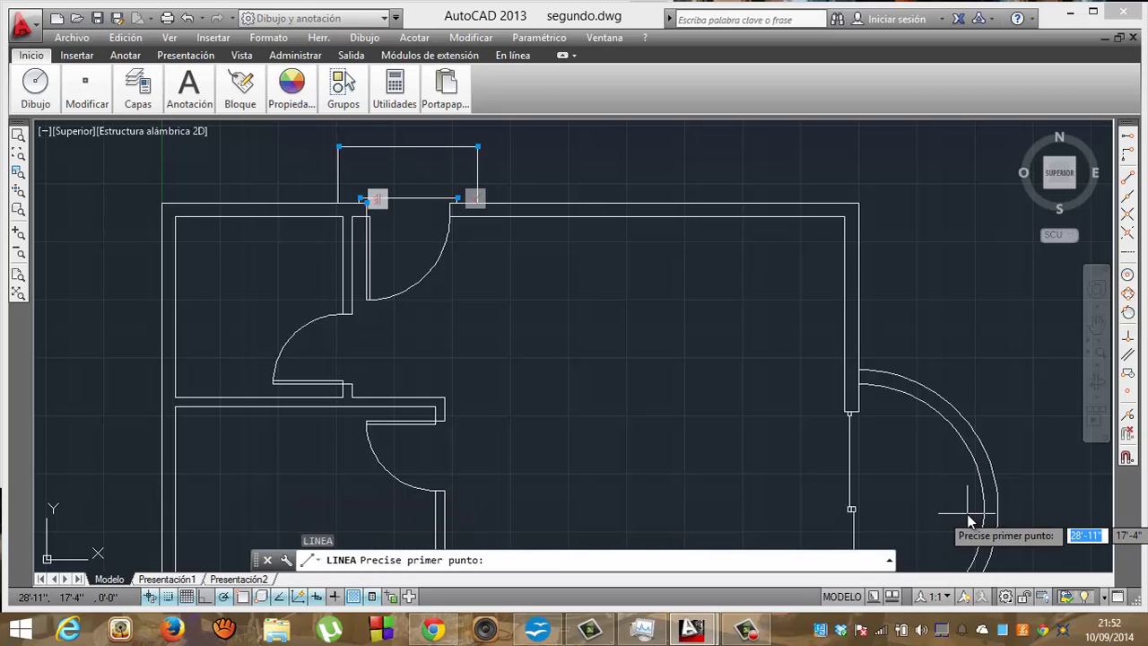
Start the line 1'4 from the wall corner beside the door via temporary tracking.
{"action": "left_click", "coordinate": [1129, 139]}
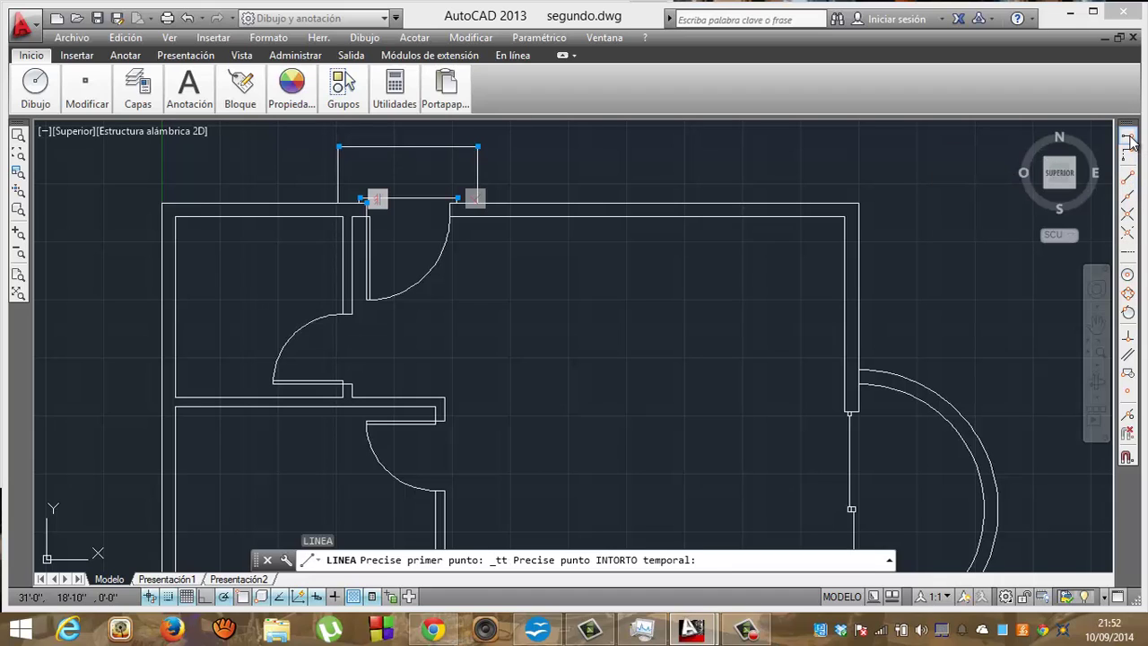
{"action": "left_click", "coordinate": [1128, 178]}
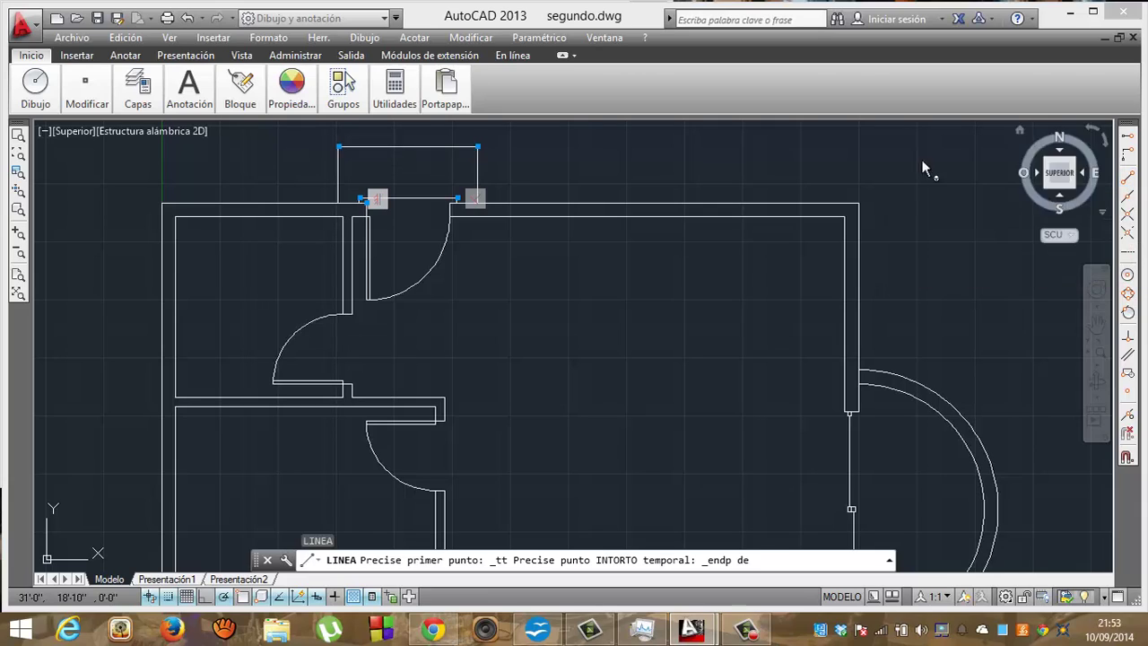
{"action": "left_click", "coordinate": [453, 224]}
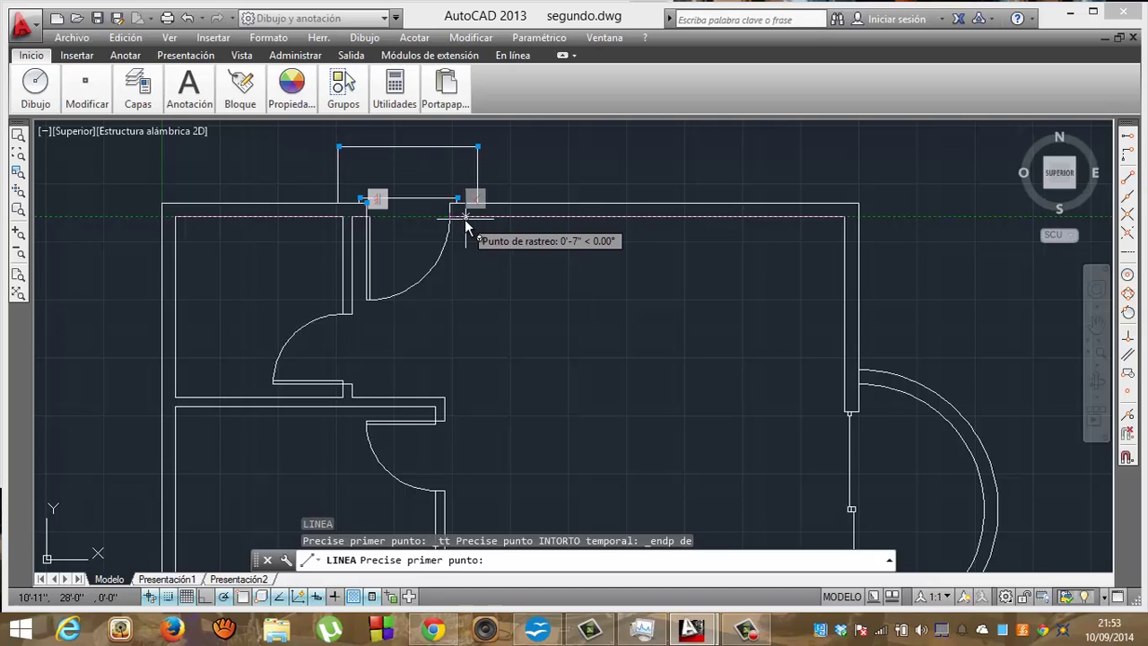
{"action": "type", "text": "1'4"}
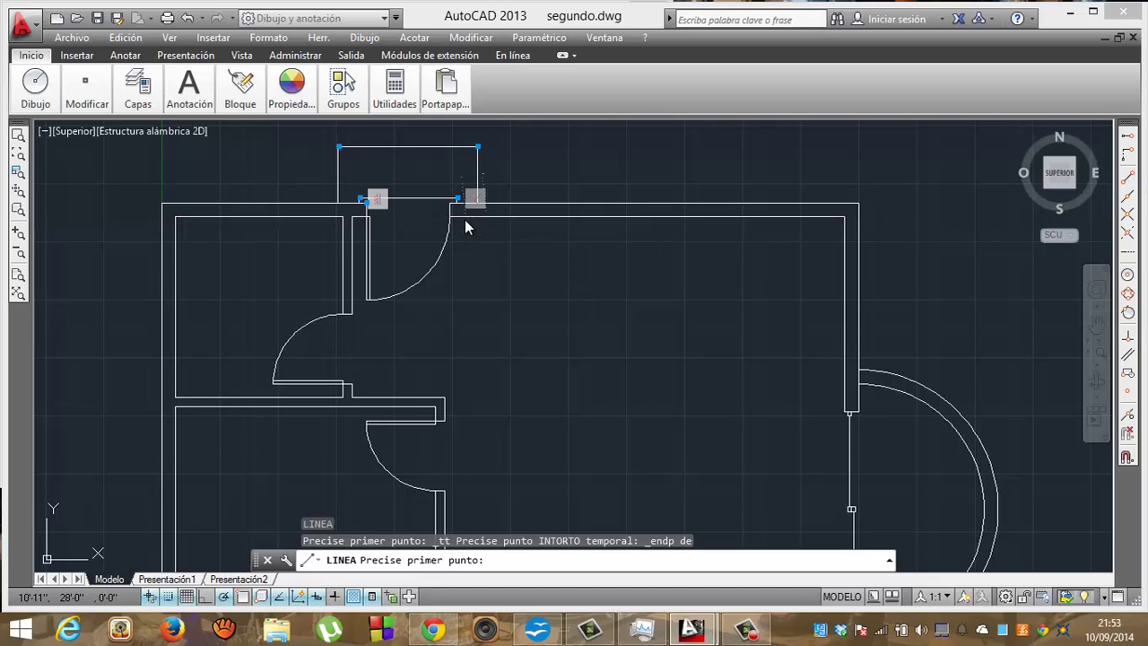
{"action": "key", "text": "Return"}
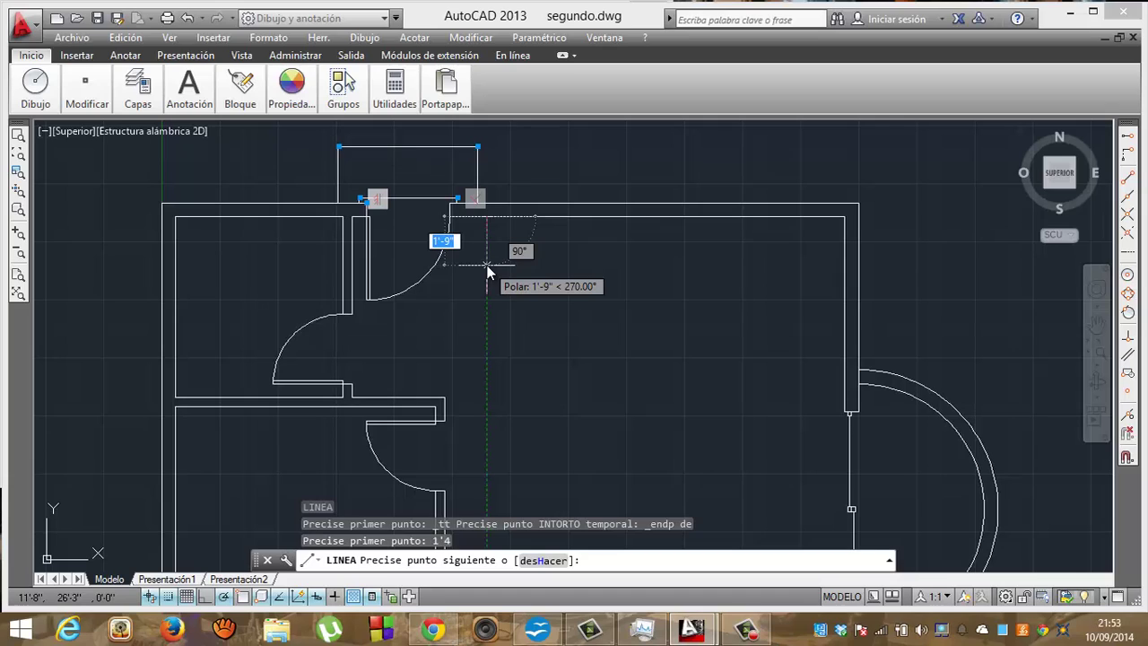
Draw a 2' segment downward, then a 9'10 segment to the right.
{"action": "type", "text": "2"}
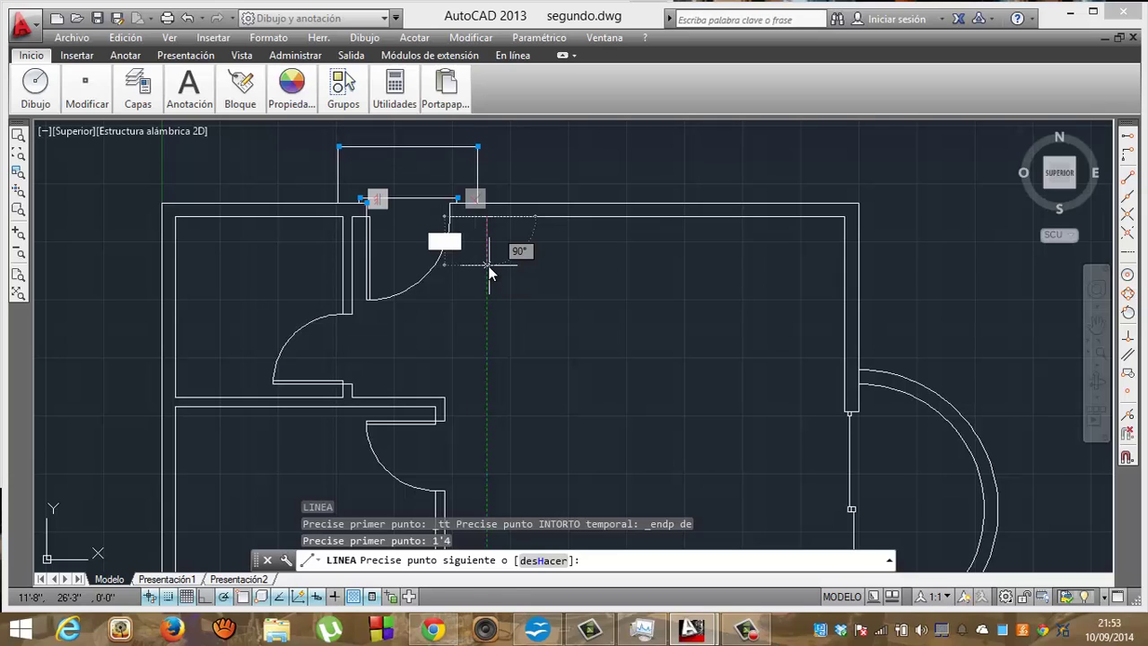
{"action": "type", "text": "'"}
{"action": "key", "text": "Return"}
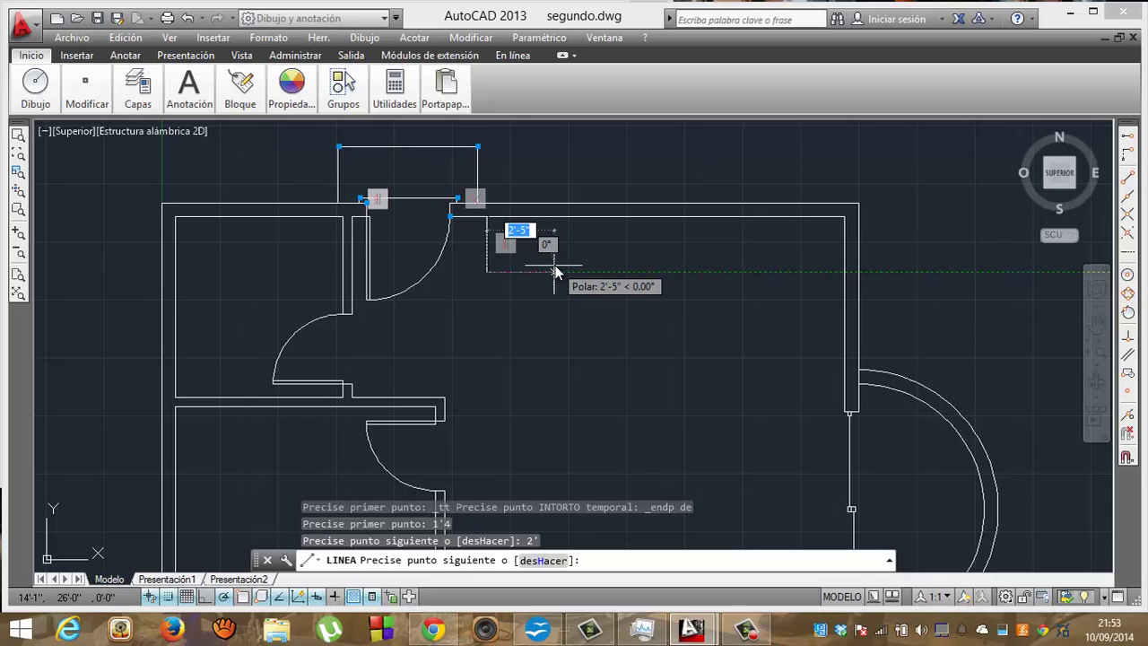
{"action": "type", "text": "9'10"}
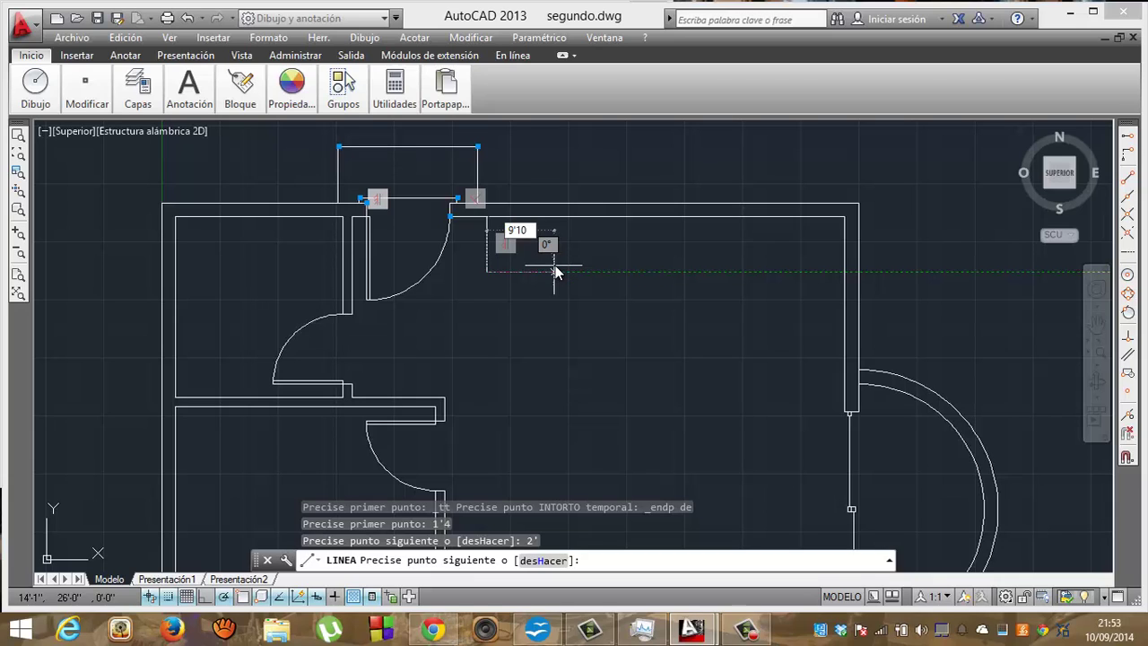
{"action": "key", "text": "Return"}
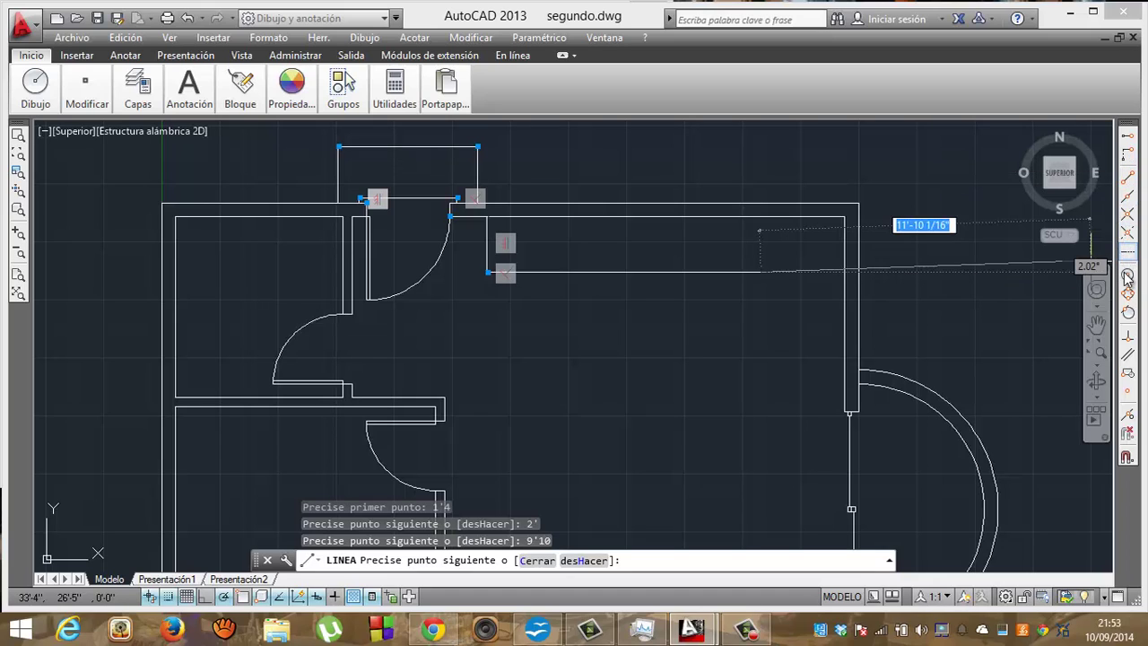
Draw the closing segment perpendicular up to the upper wall's inner line and end LINE.
{"action": "left_click", "coordinate": [1128, 347]}
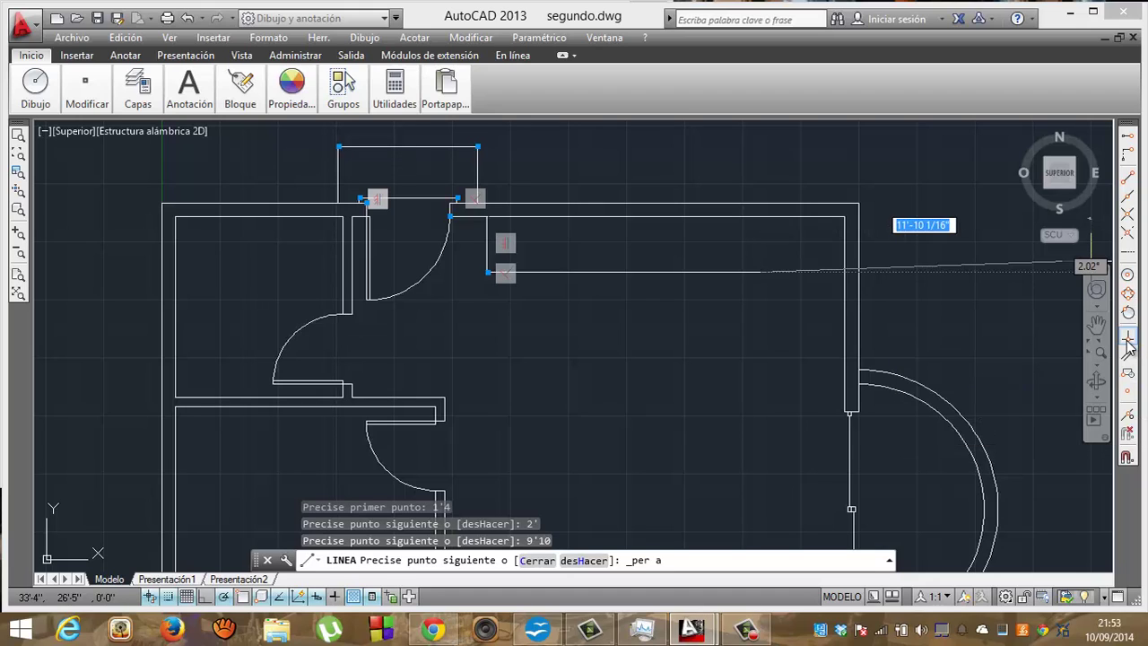
{"action": "left_click", "coordinate": [761, 225]}
{"action": "left_click", "coordinate": [759, 218]}
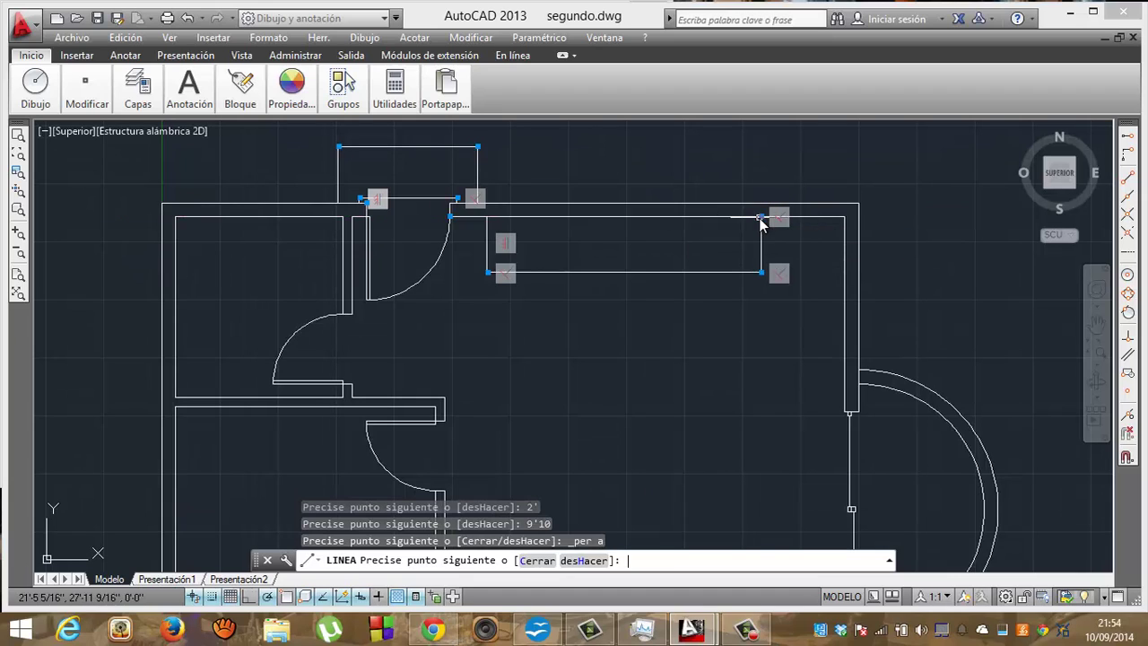
{"action": "key", "text": "Return"}
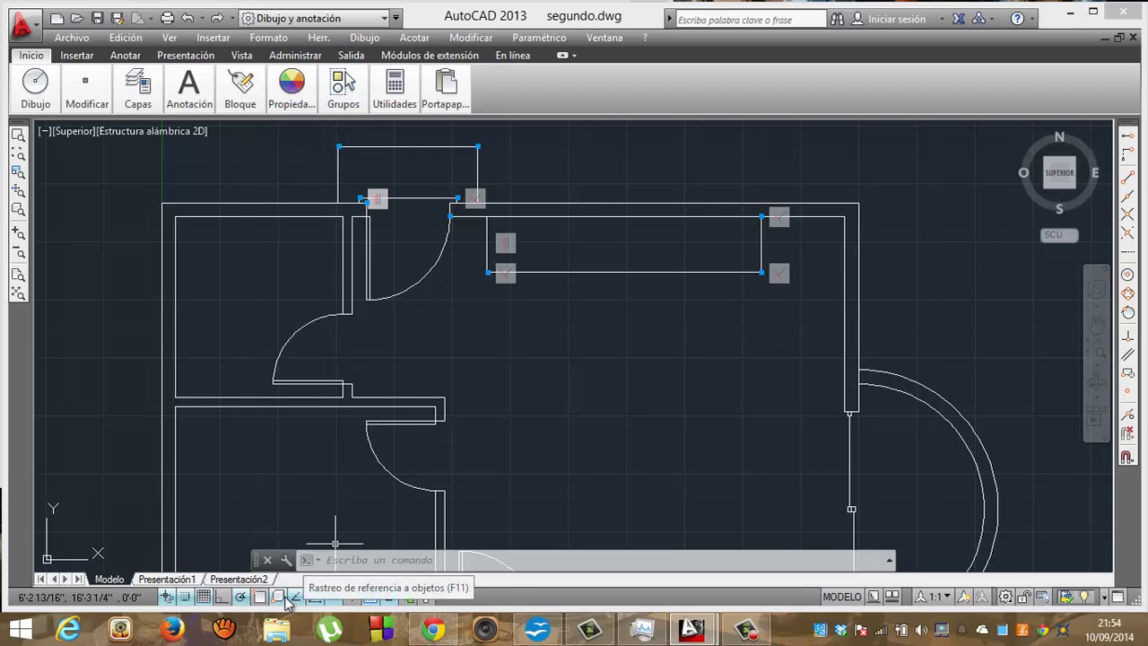
Turn off 3D Object Snap on the status bar.
{"action": "left_click", "coordinate": [283, 599]}
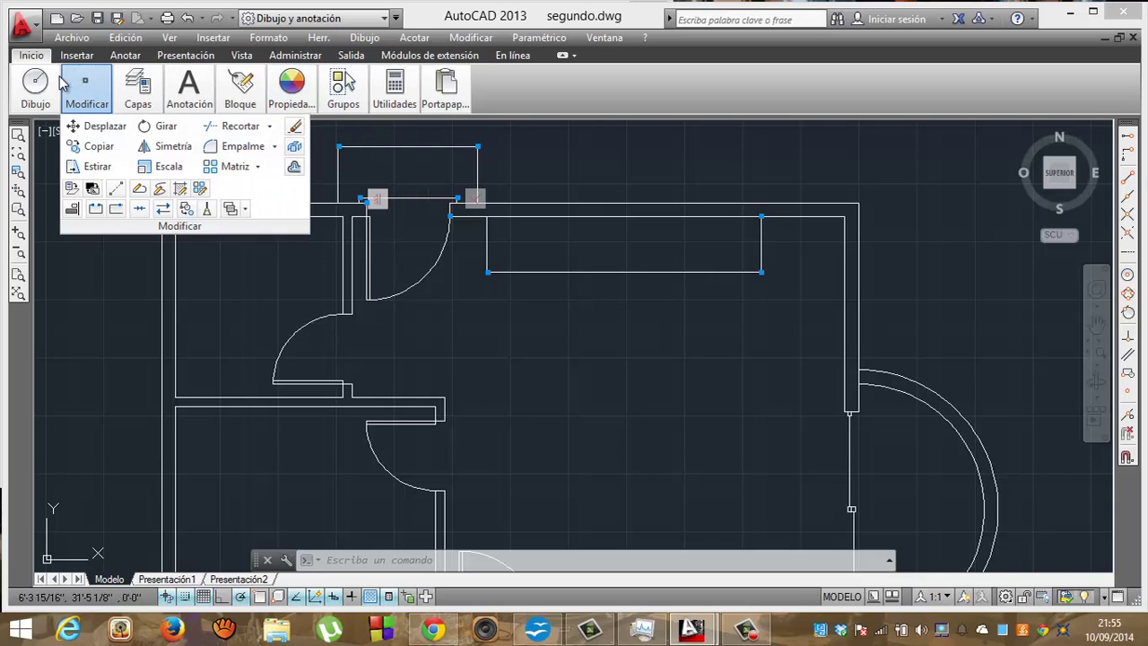
{"action": "mouse_move", "coordinate": [34, 90]}
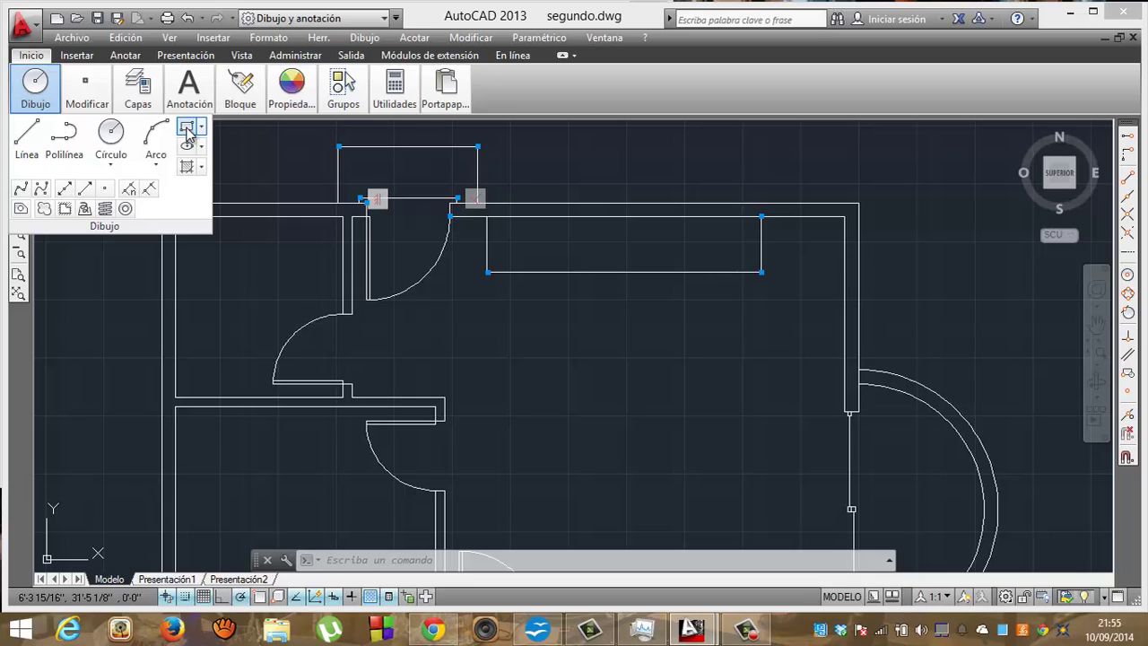
{"action": "left_click", "coordinate": [186, 128]}
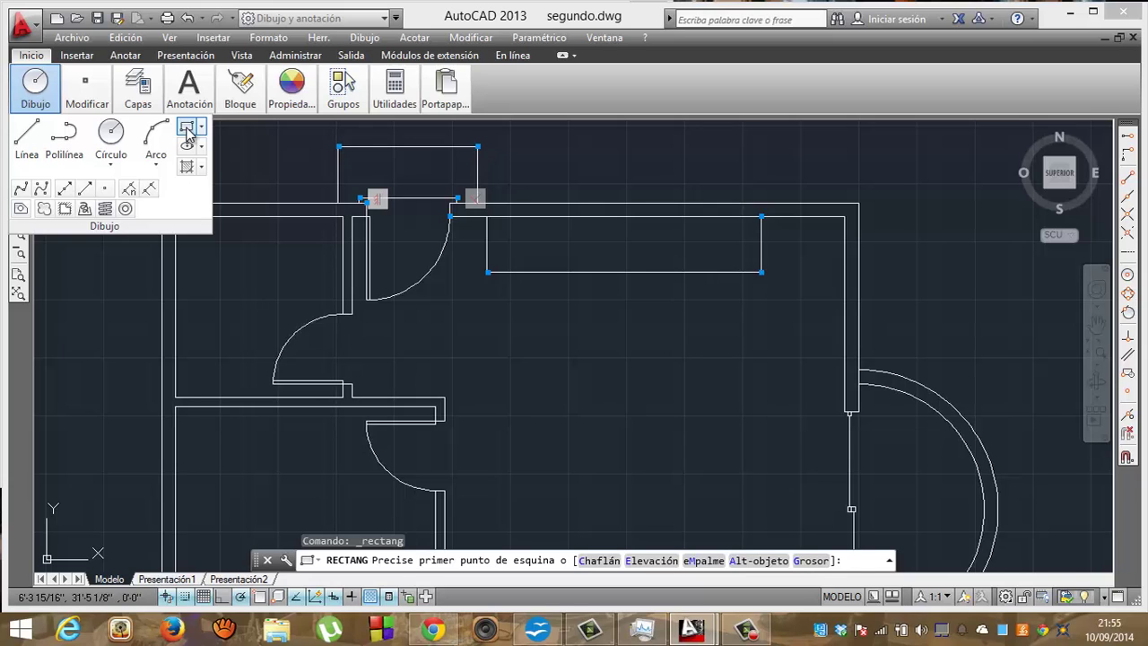
{"action": "left_click", "coordinate": [1128, 137]}
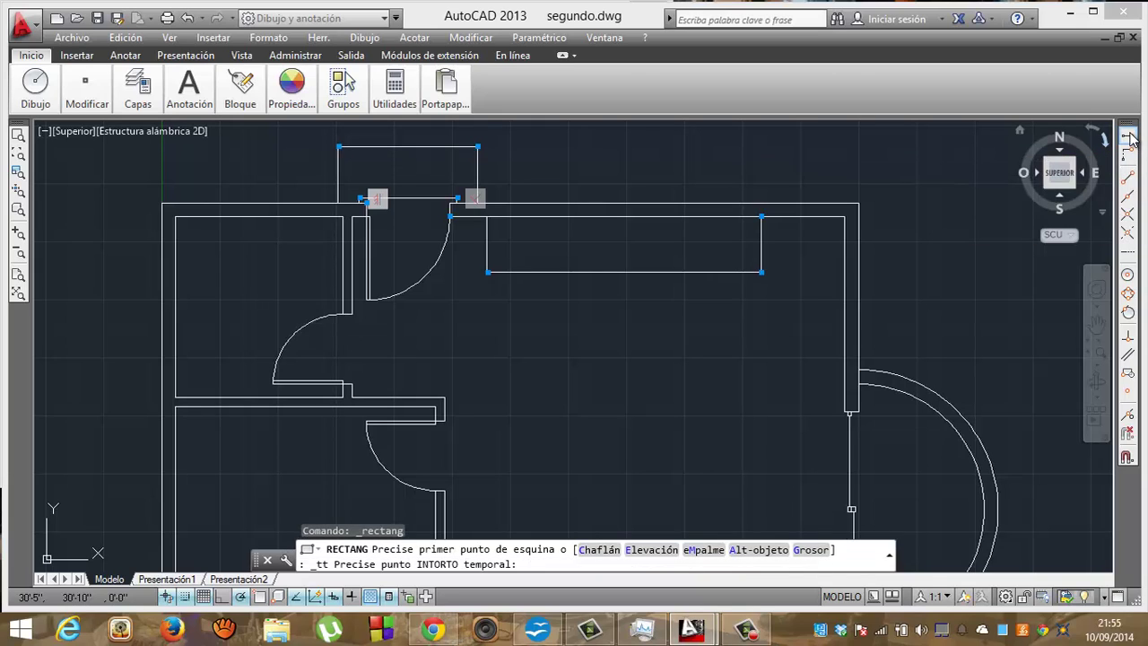
{"action": "left_click", "coordinate": [1128, 182]}
{"action": "left_click", "coordinate": [758, 221]}
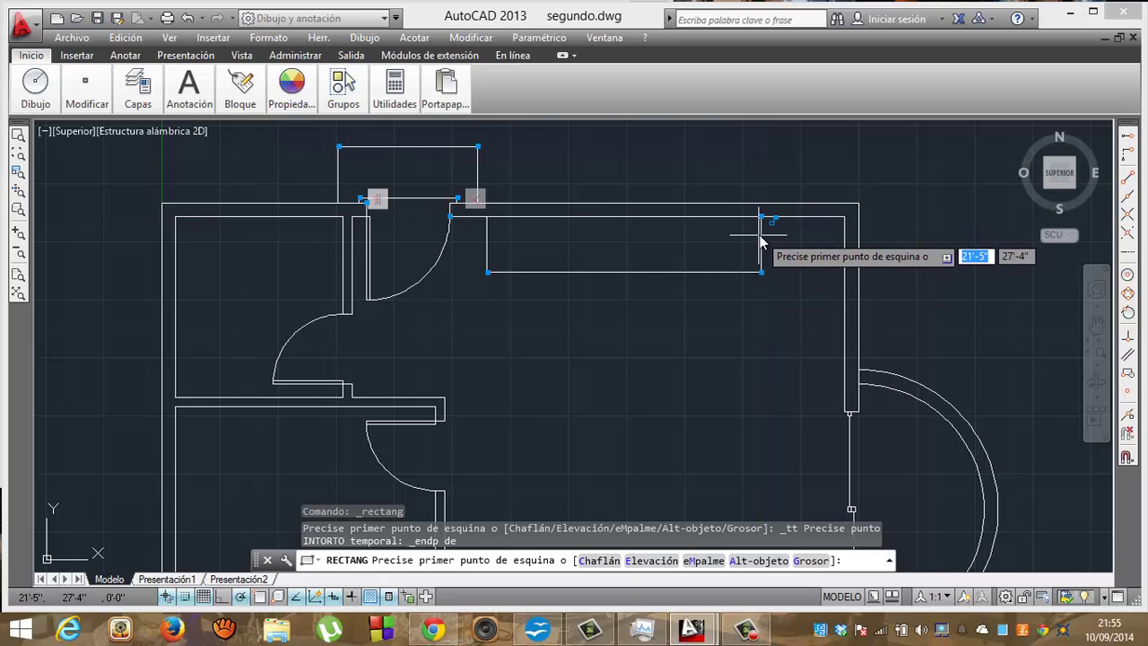
{"action": "type", "text": "2"}
{"action": "key", "text": "Return"}
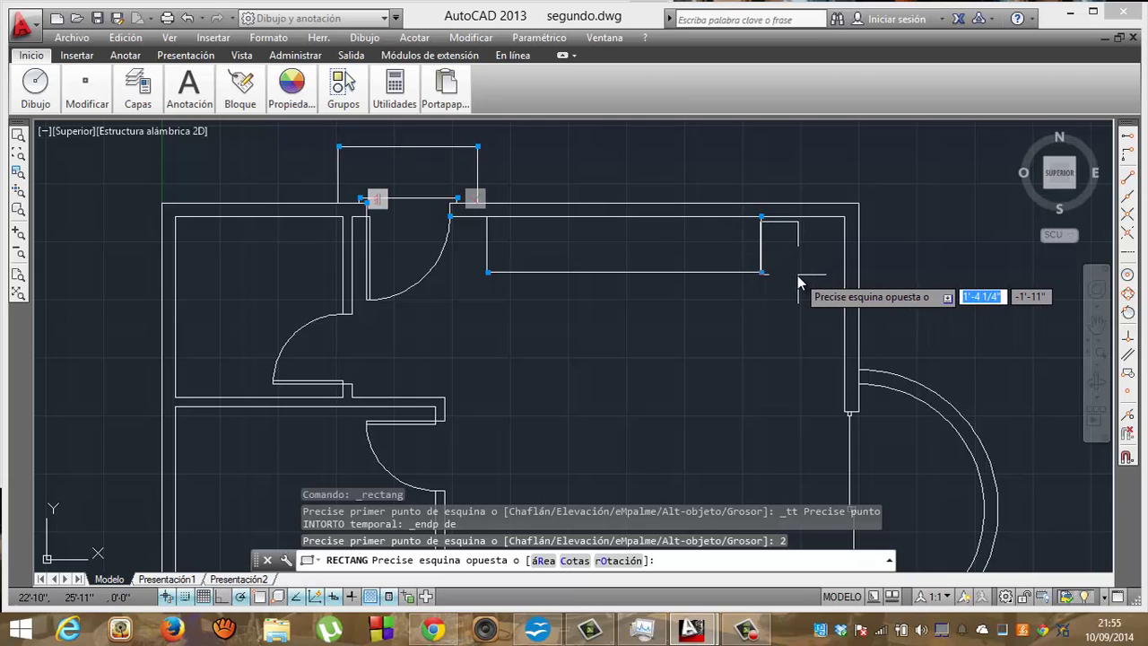
{"action": "type", "text": "#"}
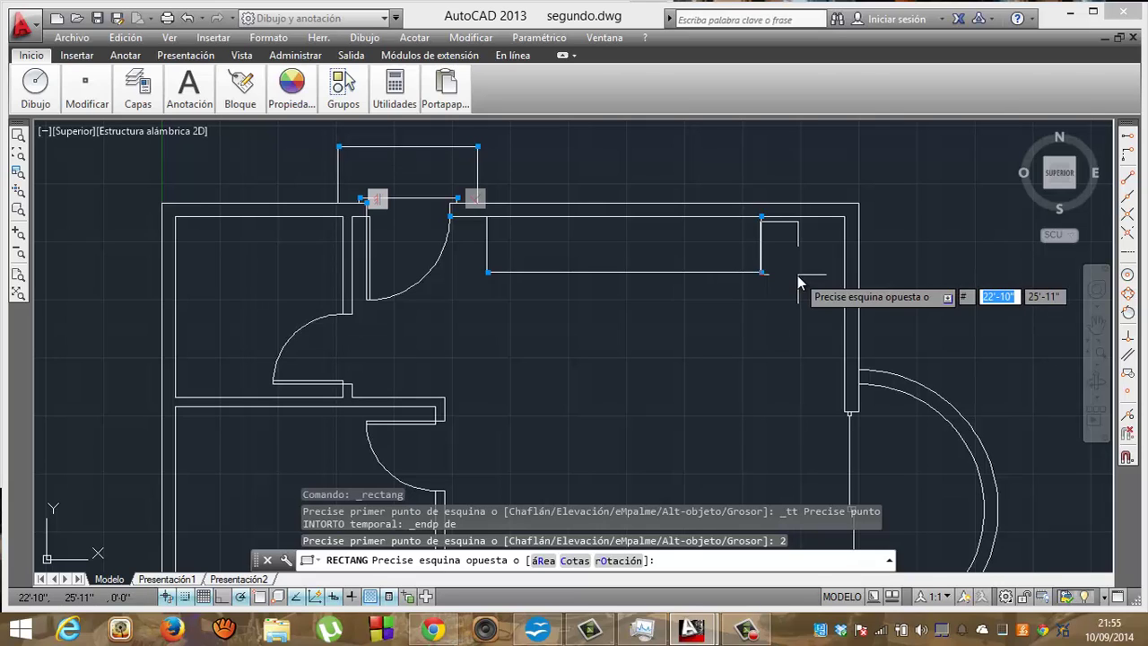
{"action": "type", "text": "32"}
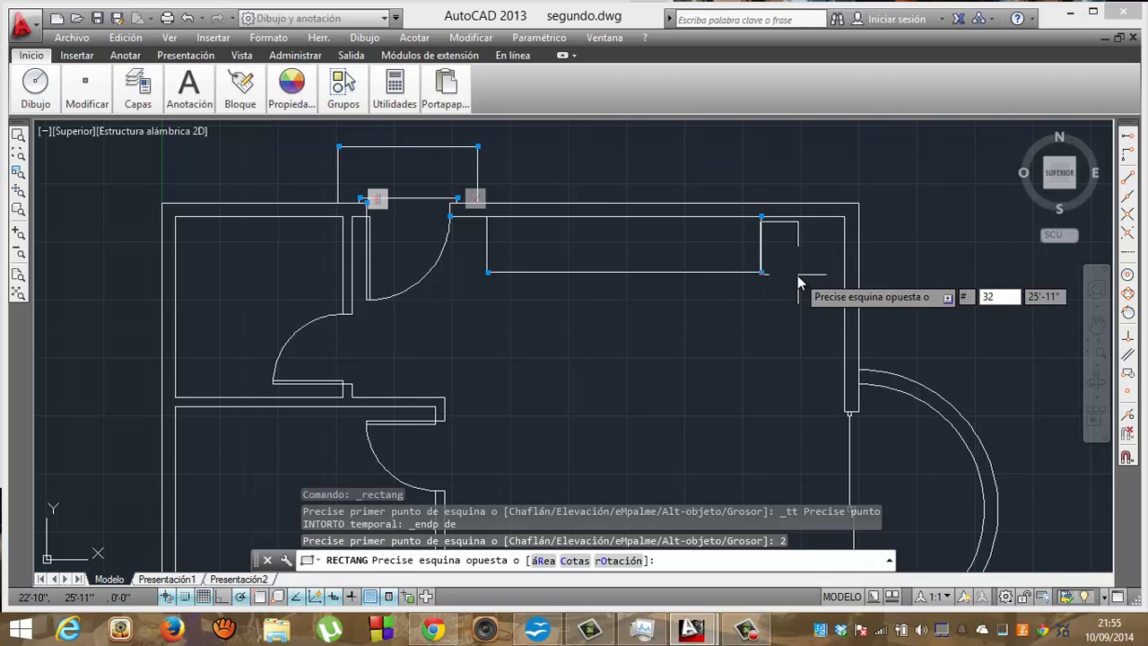
{"action": "key", "text": "BackSpace"}
{"action": "key", "text": "BackSpace"}
{"action": "key", "text": "Tab"}
{"action": "key", "text": "Tab"}
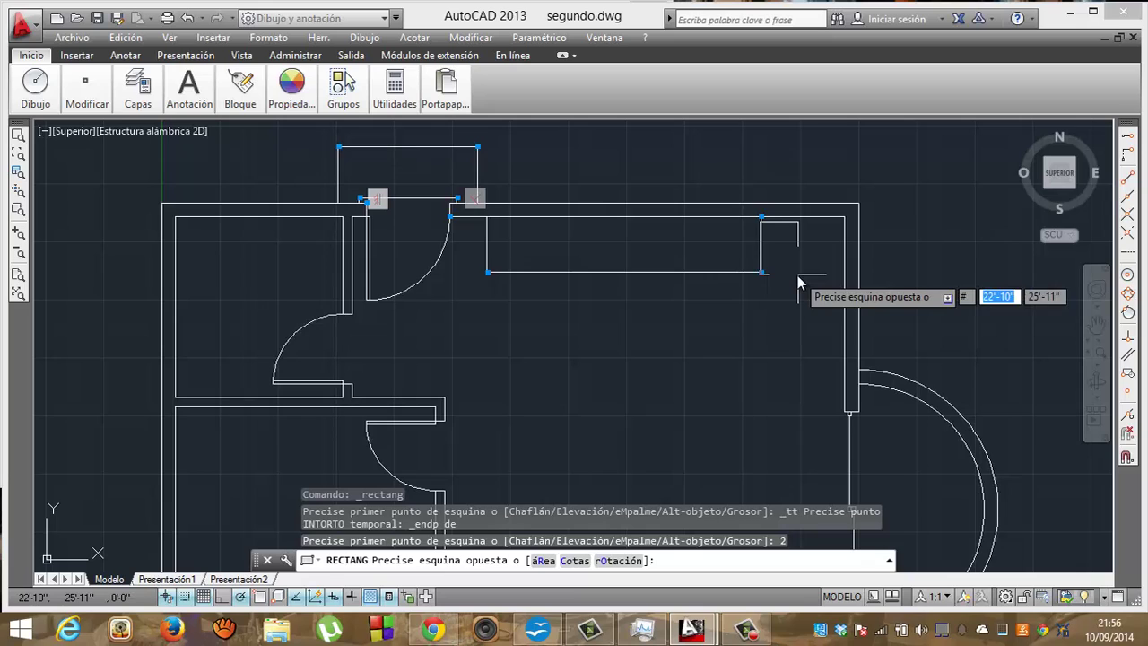
{"action": "key", "text": "Tab"}
{"action": "key", "text": "Tab"}
{"action": "key", "text": "Escape"}
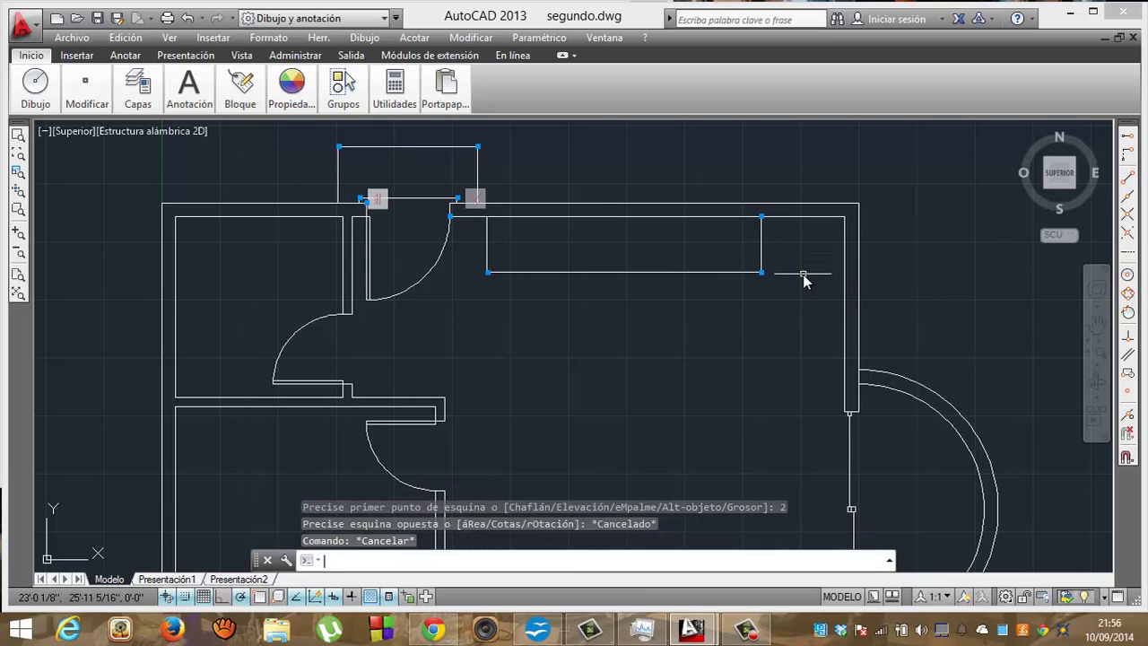
{"action": "key", "text": "Escape"}
{"action": "key", "text": "Escape"}
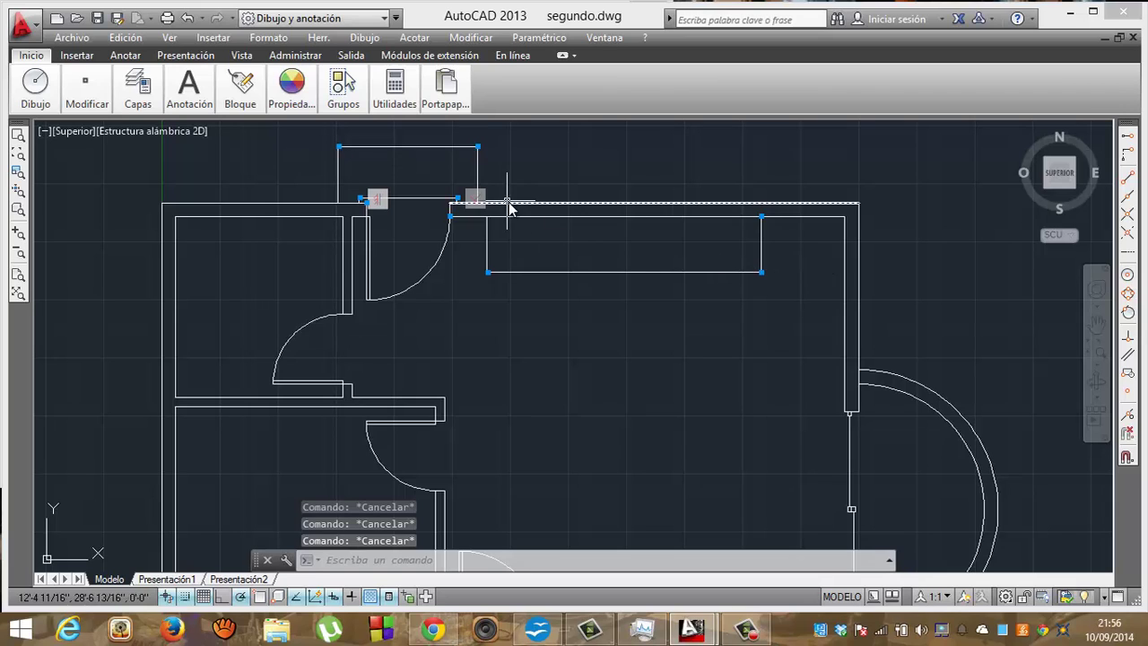
{"action": "mouse_move", "coordinate": [35, 89]}
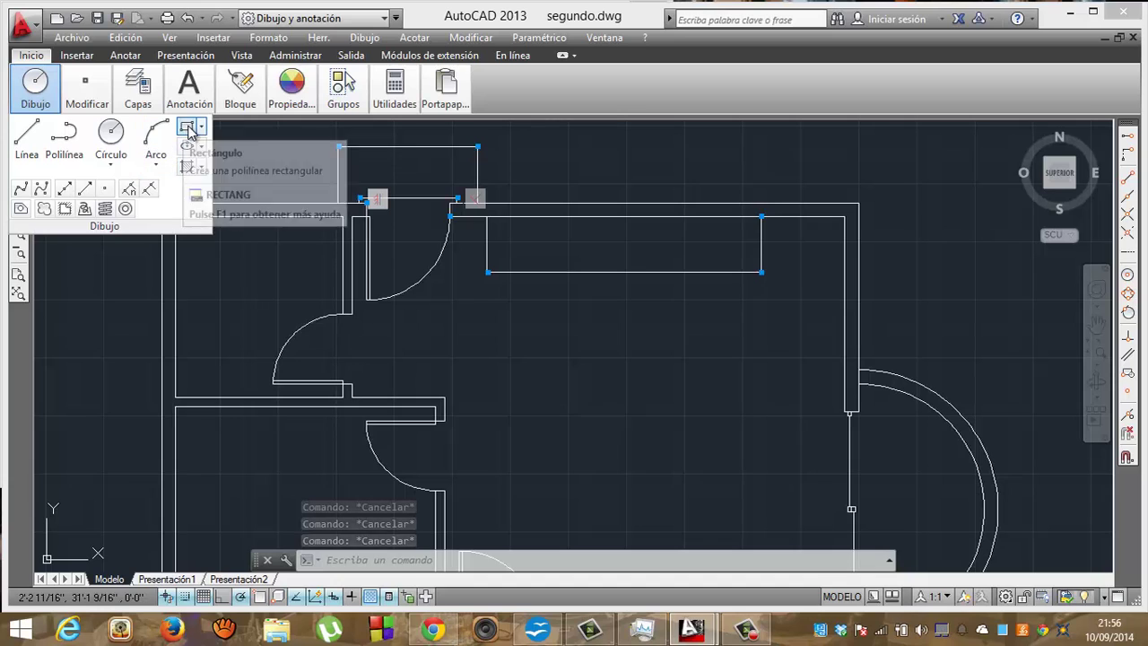
Start a rectangle with its first corner 2 from the countertop's upper-right corner.
{"action": "left_click", "coordinate": [186, 126]}
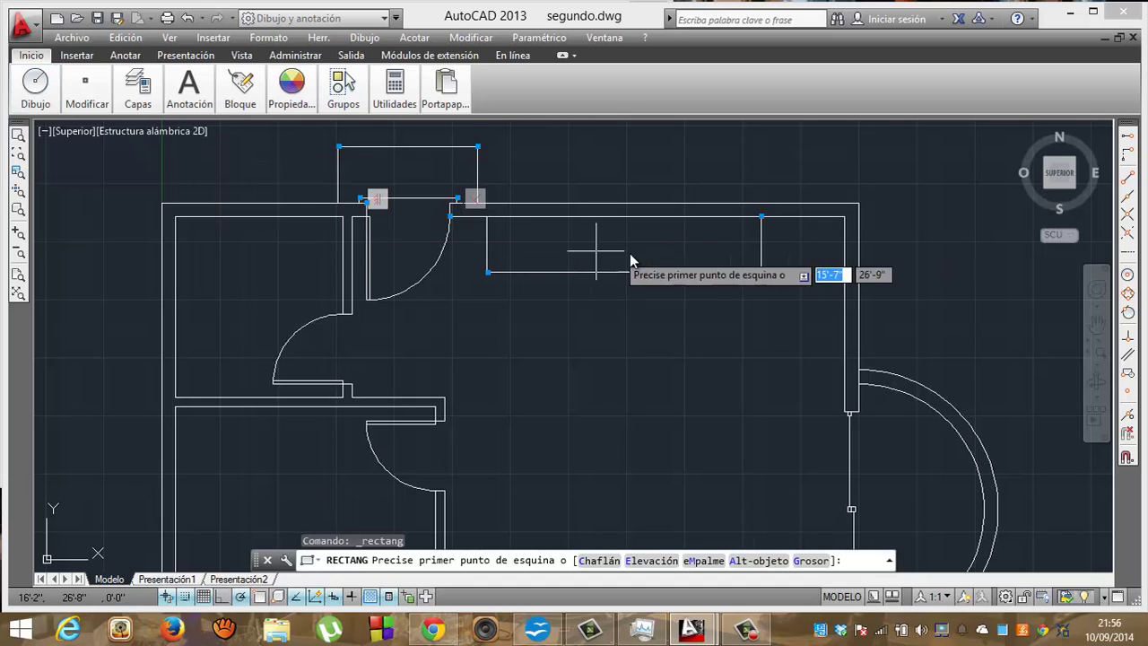
{"action": "left_click", "coordinate": [1127, 135]}
{"action": "left_click", "coordinate": [1130, 179]}
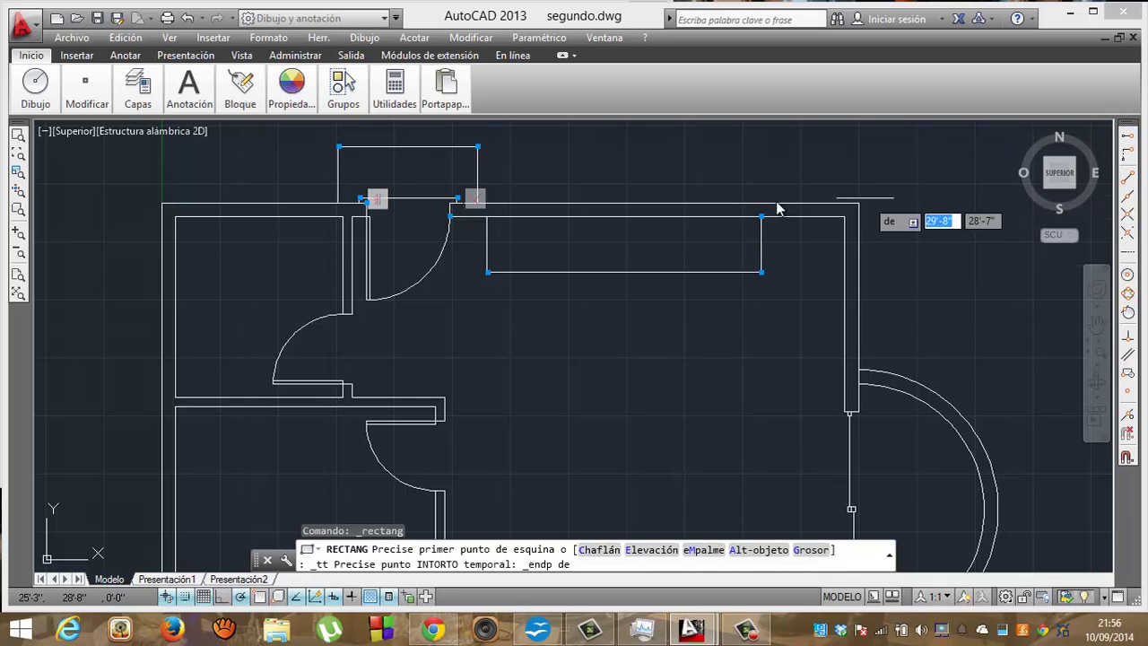
{"action": "left_click", "coordinate": [764, 218]}
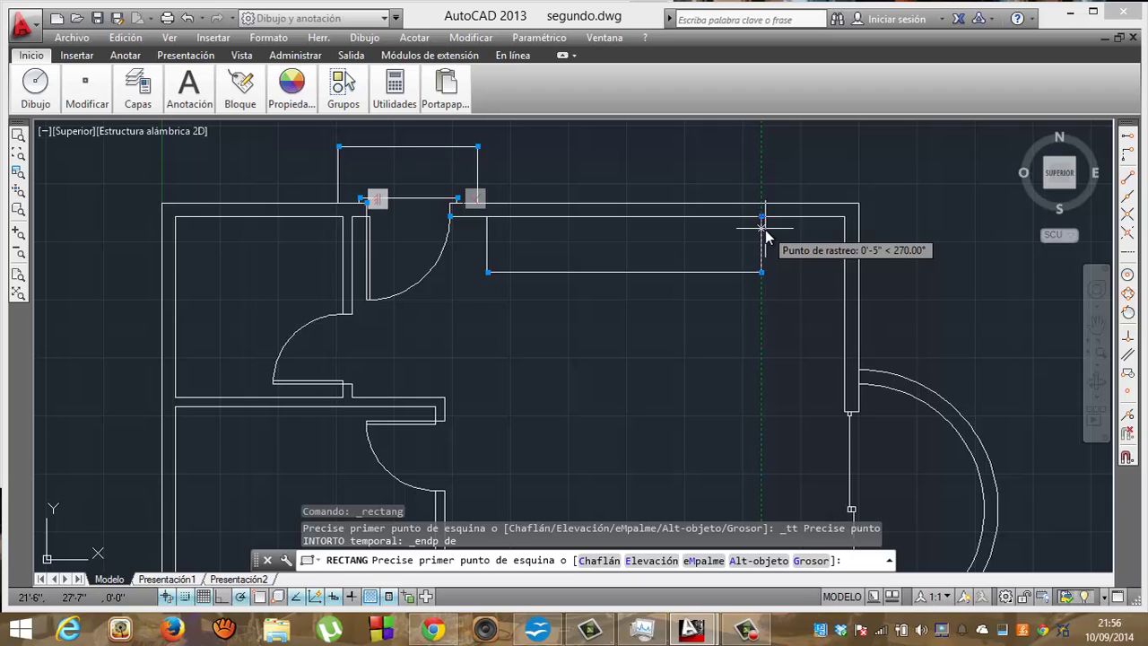
{"action": "type", "text": "2"}
{"action": "key", "text": "Return"}
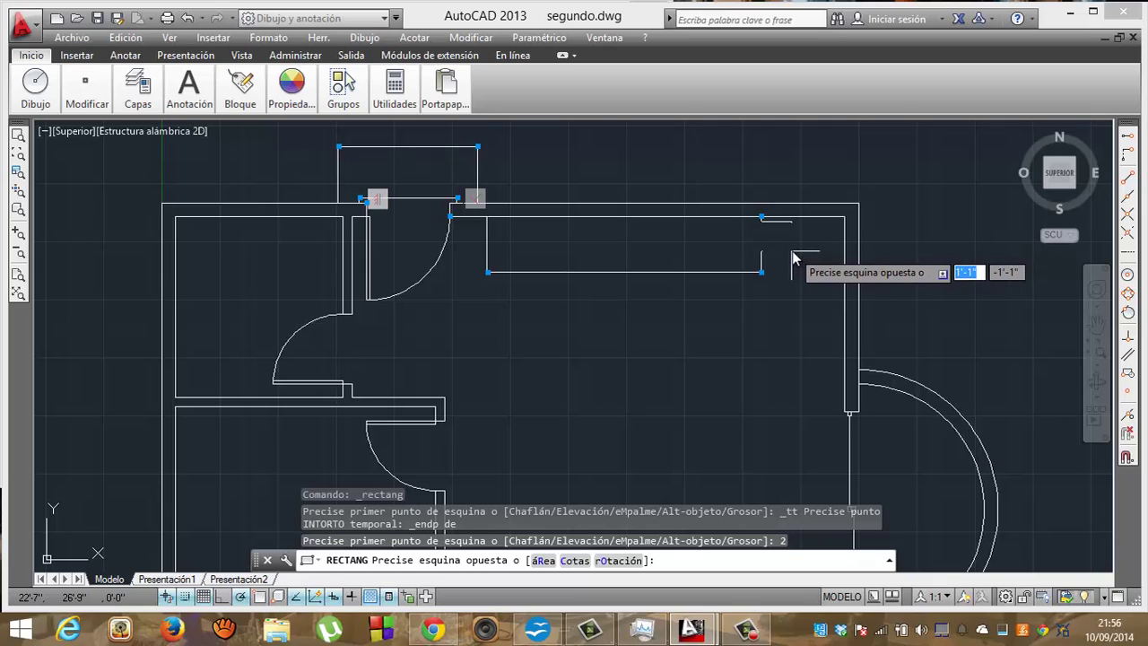
{"action": "type", "text": "@"}
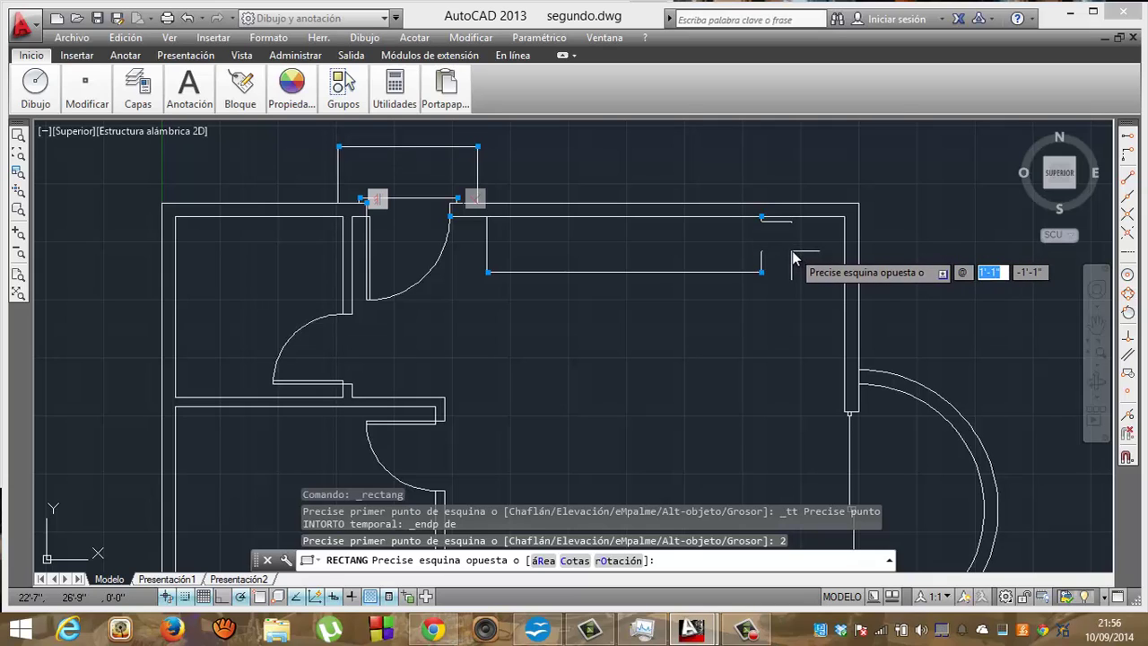
{"action": "type", "text": "32"}
{"action": "key", "text": "Tab"}
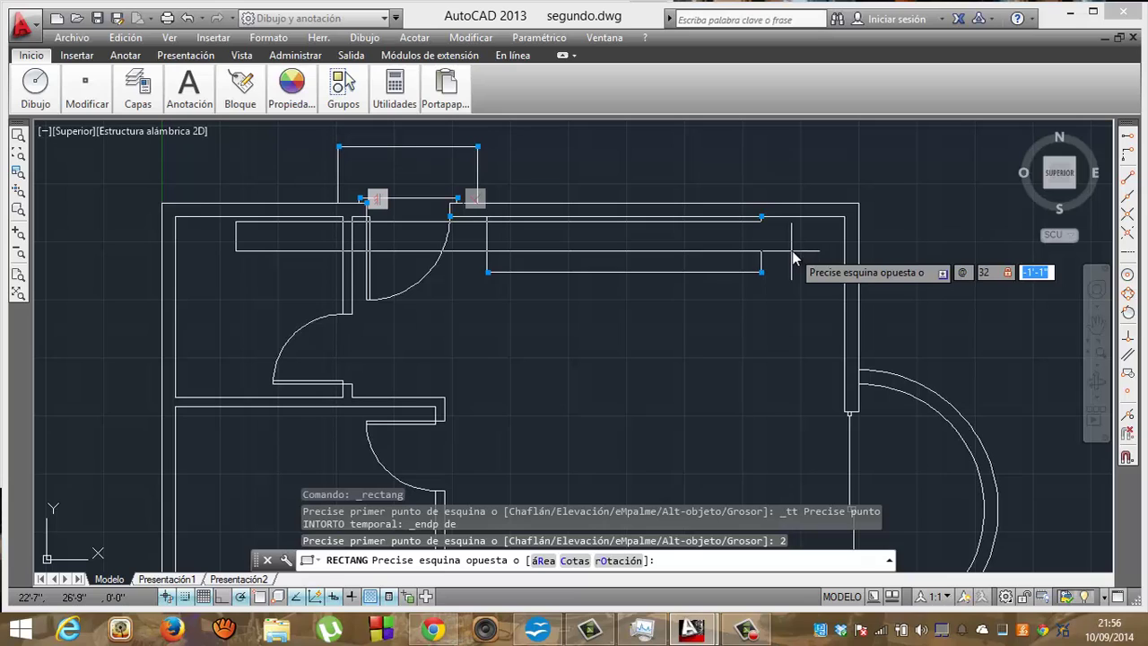
{"action": "type", "text": "-32"}
{"action": "key", "text": "Return"}
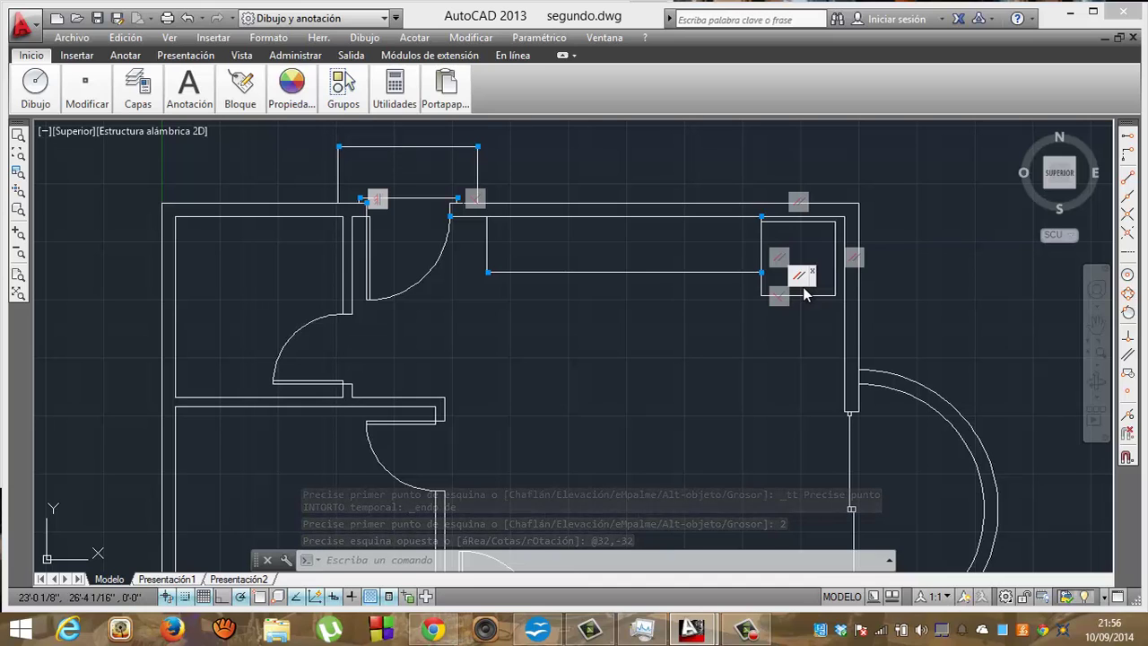
{"action": "key", "text": "Return"}
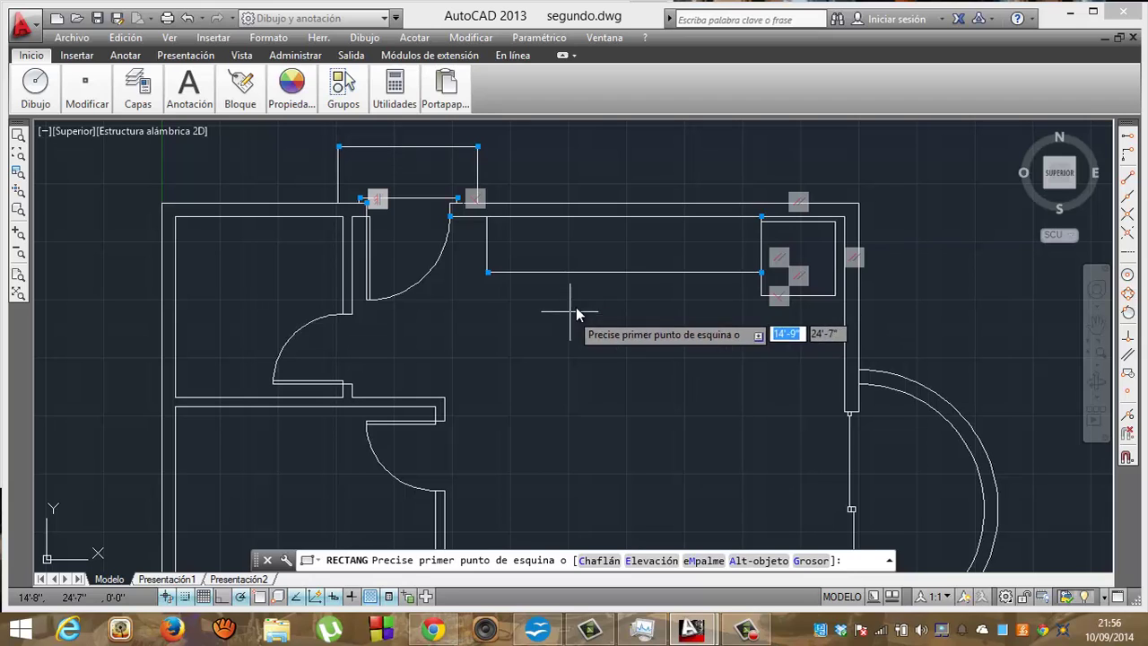
{"action": "left_click", "coordinate": [1127, 135]}
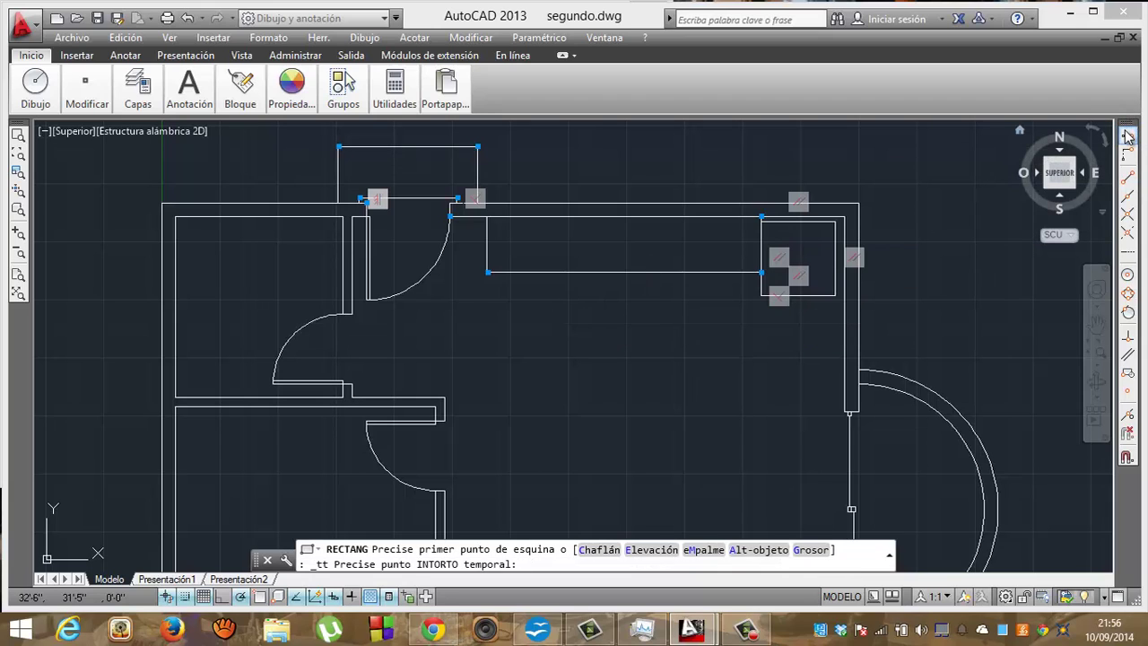
{"action": "left_click", "coordinate": [1127, 176]}
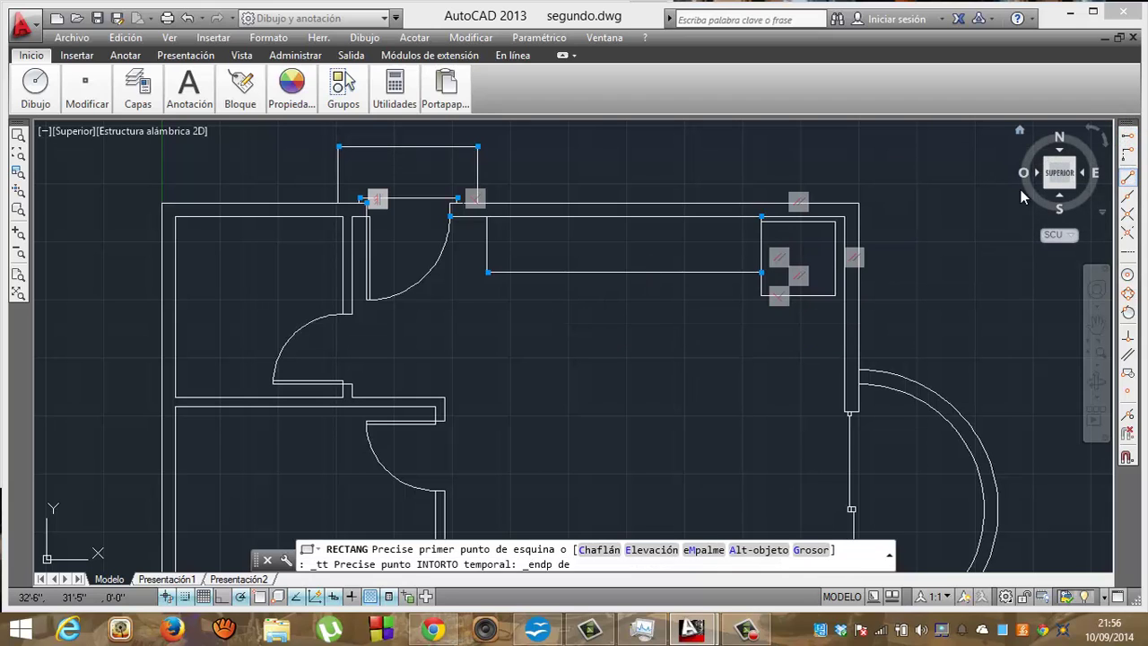
{"action": "left_click", "coordinate": [491, 225]}
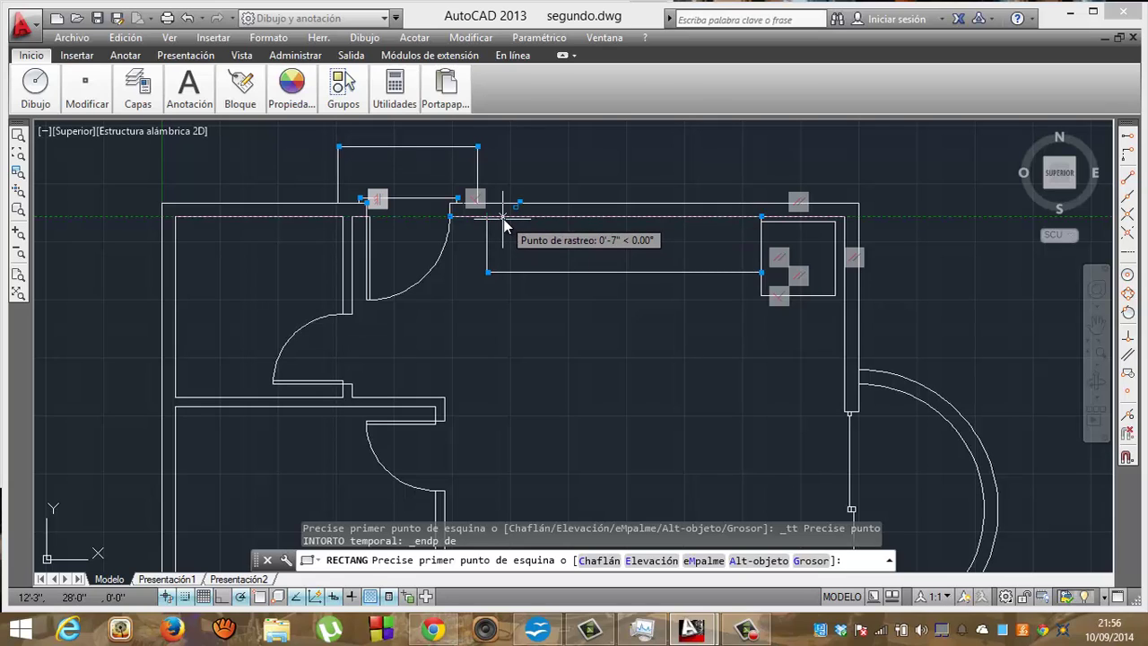
{"action": "type", "text": "2"}
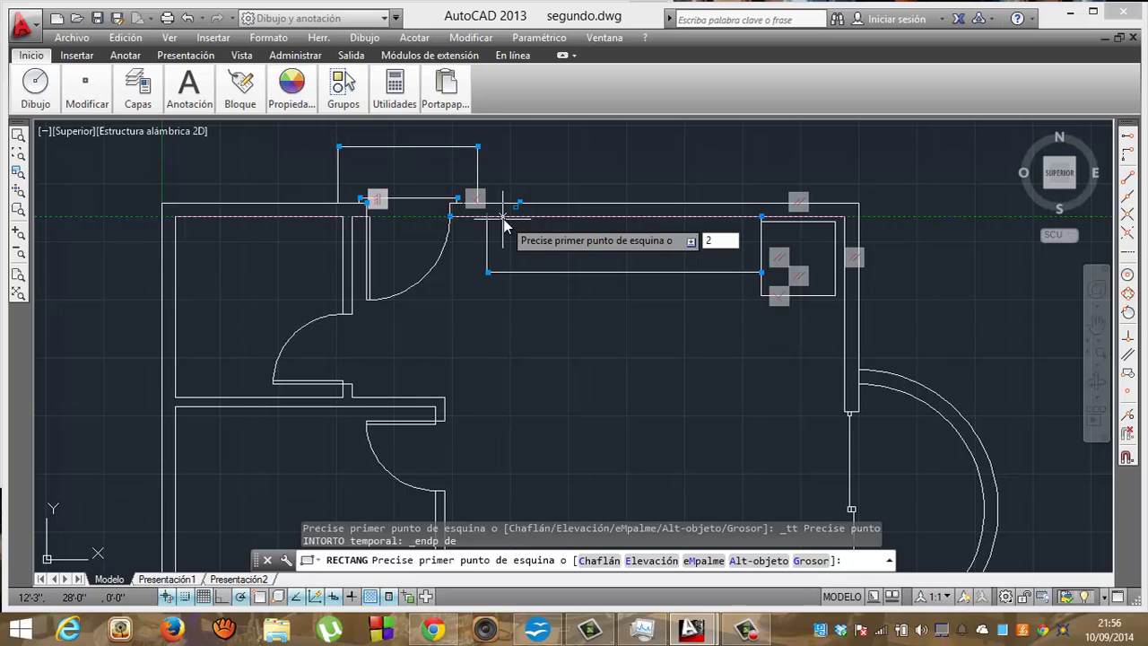
{"action": "key", "text": "Return"}
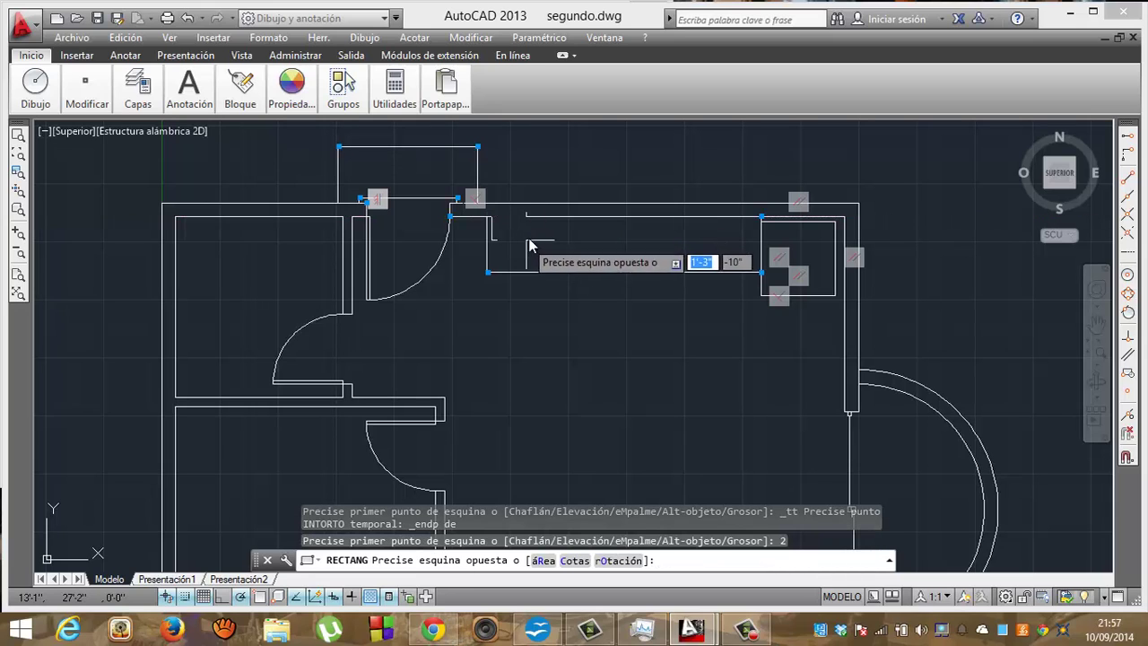
{"action": "left_click", "coordinate": [545, 261]}
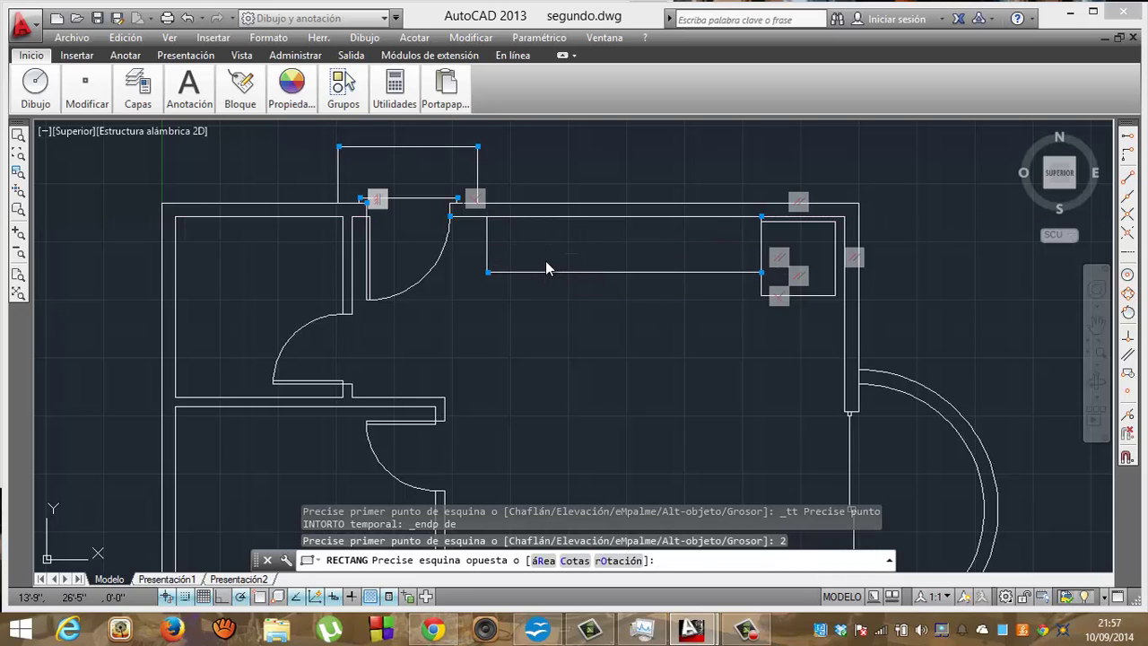
{"action": "key", "text": "Escape"}
{"action": "key", "text": "Escape"}
{"action": "key", "text": "Escape"}
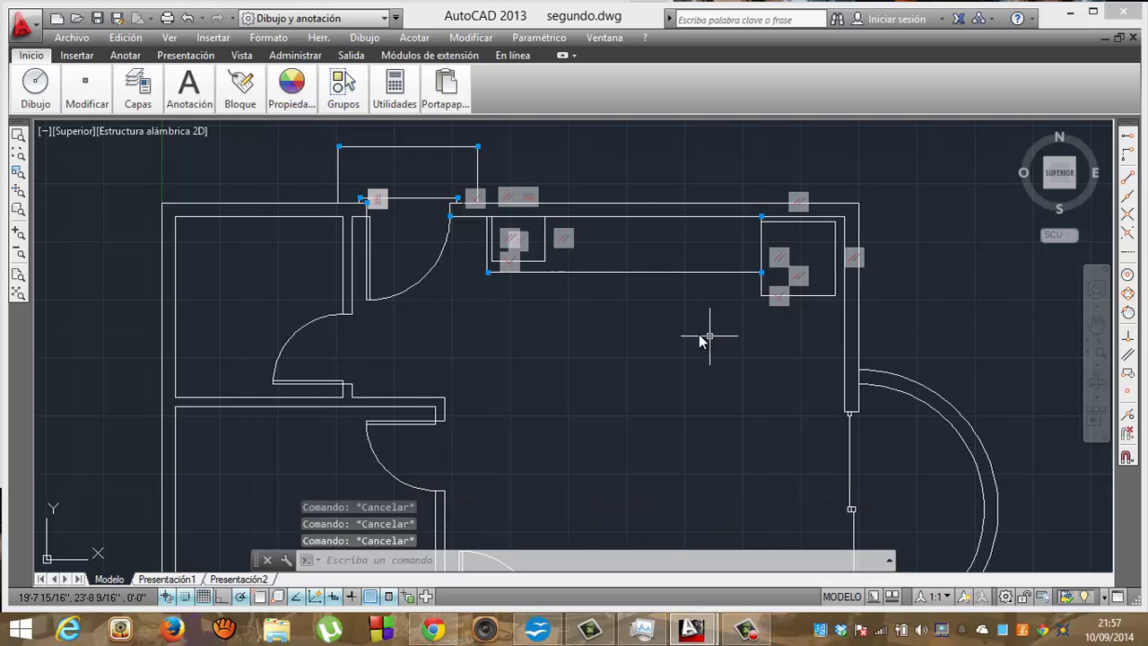
{"action": "left_click", "coordinate": [545, 261]}
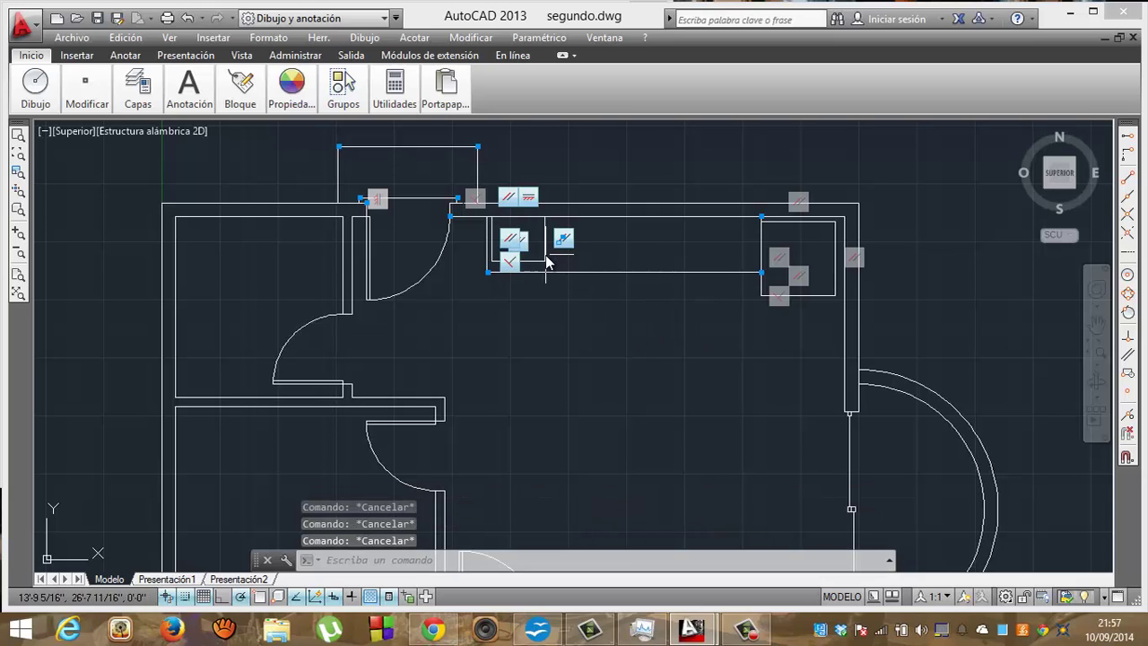
{"action": "key", "text": "Delete"}
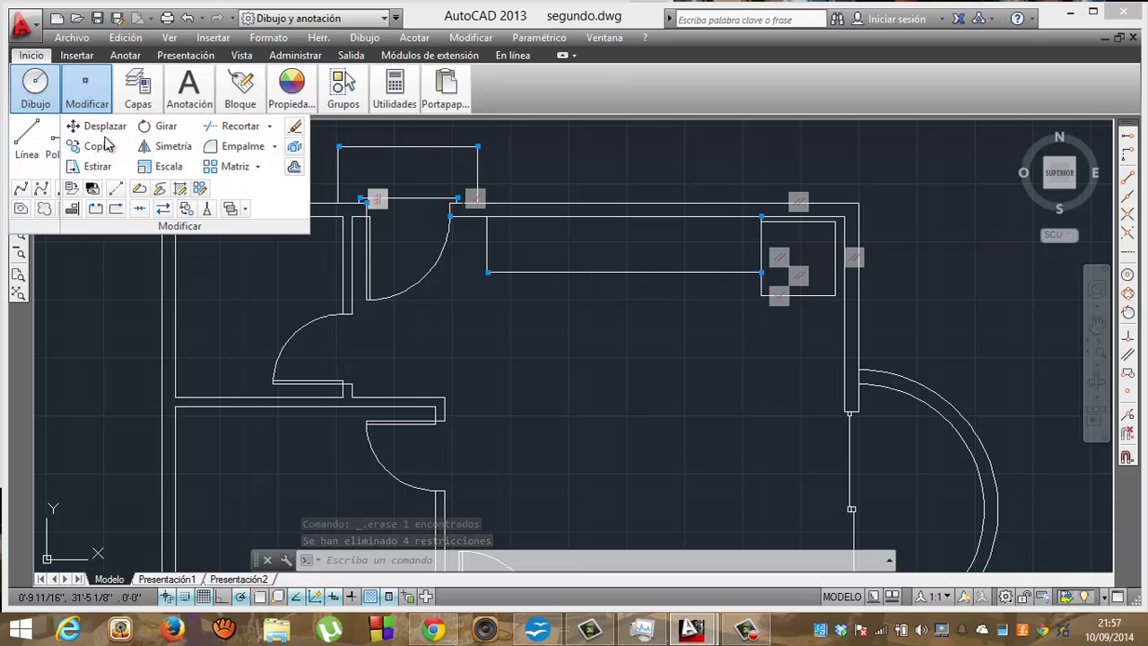
{"action": "mouse_move", "coordinate": [35, 90]}
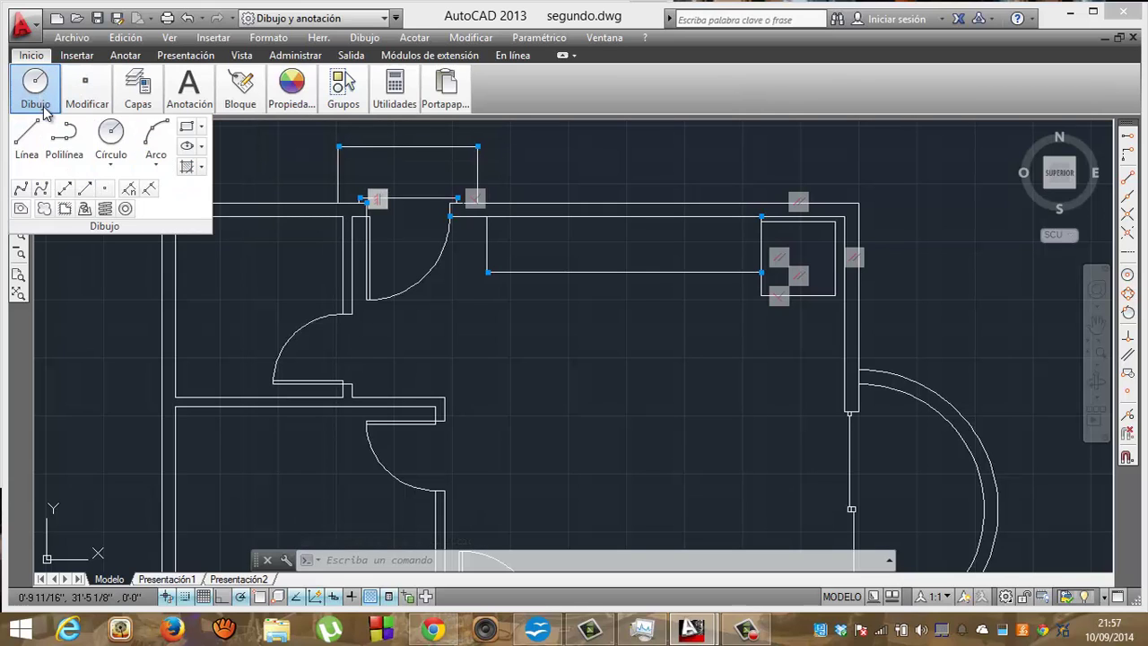
Start a rectangle with its first corner 2' right of the door along the wall.
{"action": "left_click", "coordinate": [187, 132]}
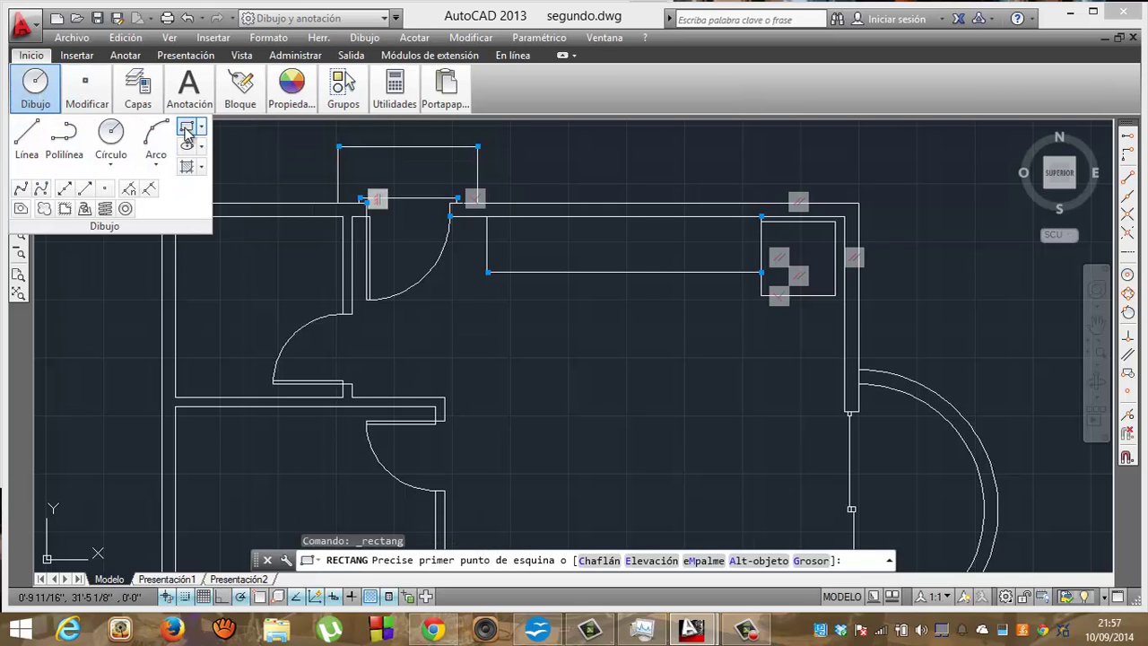
{"action": "left_click", "coordinate": [1127, 146]}
{"action": "left_click", "coordinate": [1127, 174]}
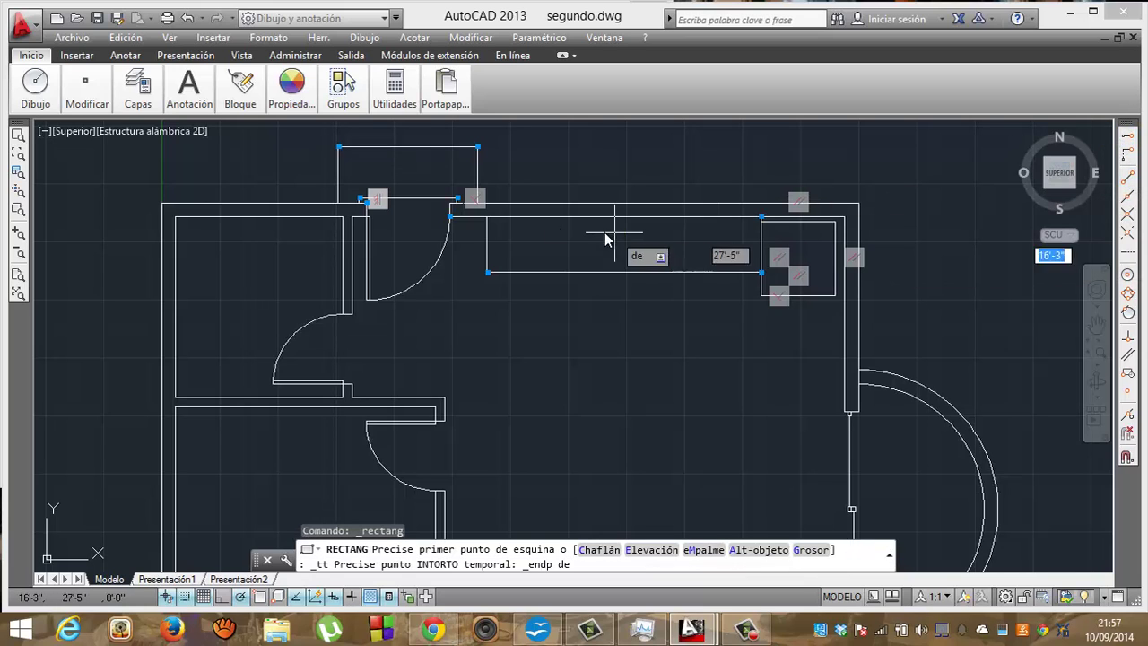
{"action": "left_click", "coordinate": [485, 224]}
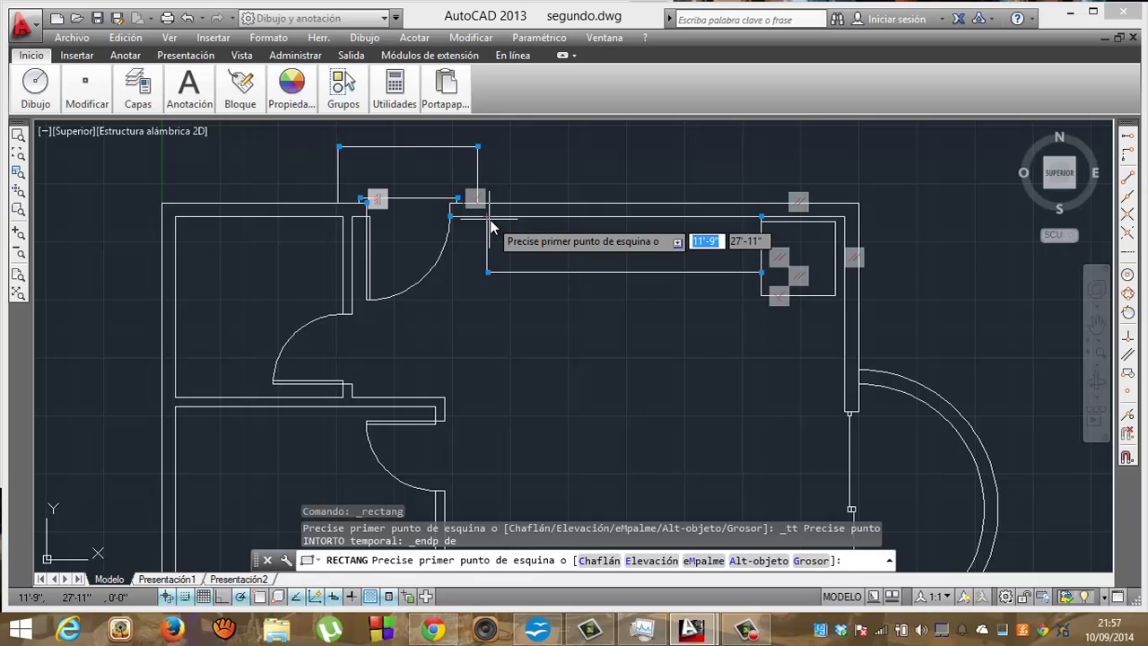
{"action": "type", "text": "2"}
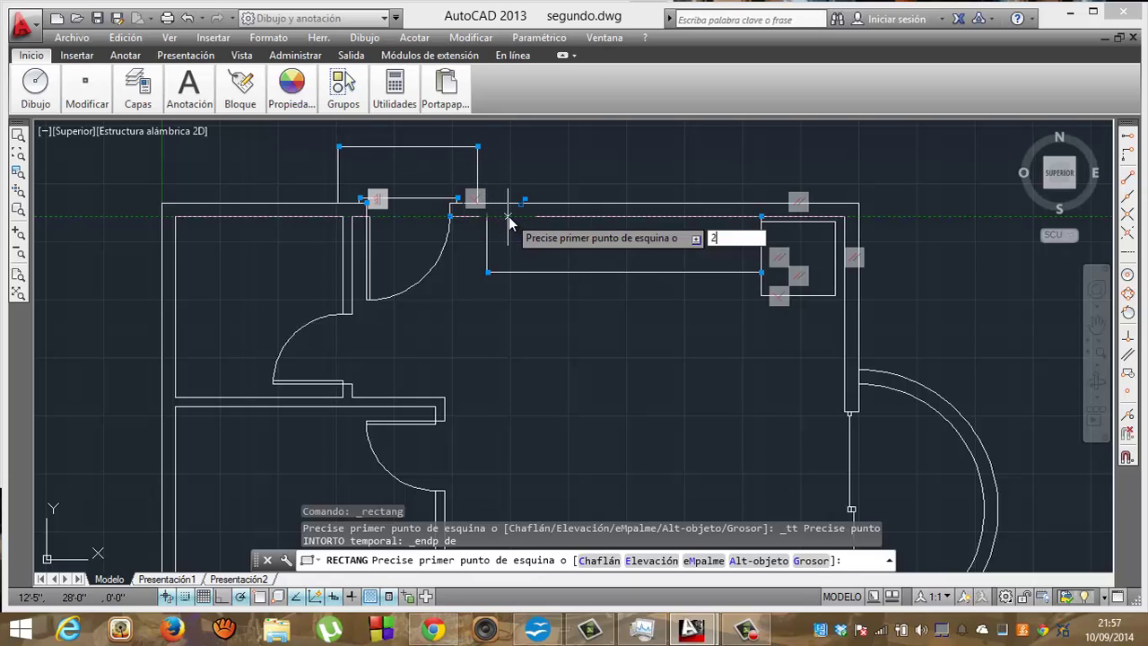
{"action": "key", "text": "Return"}
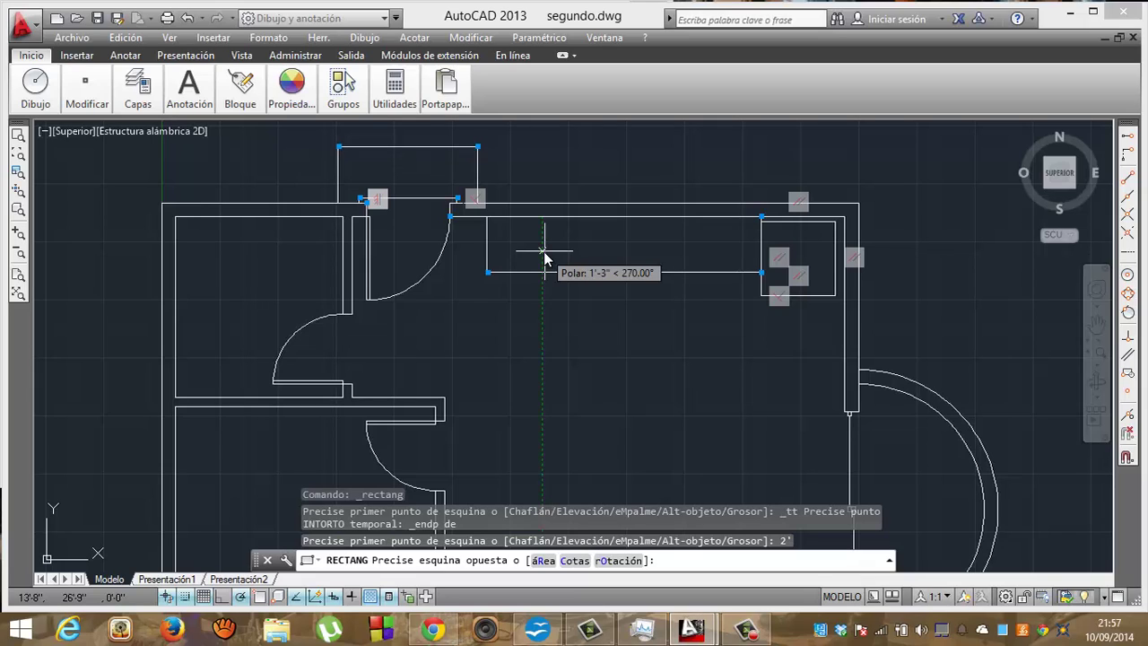
{"action": "key", "text": "Tab"}
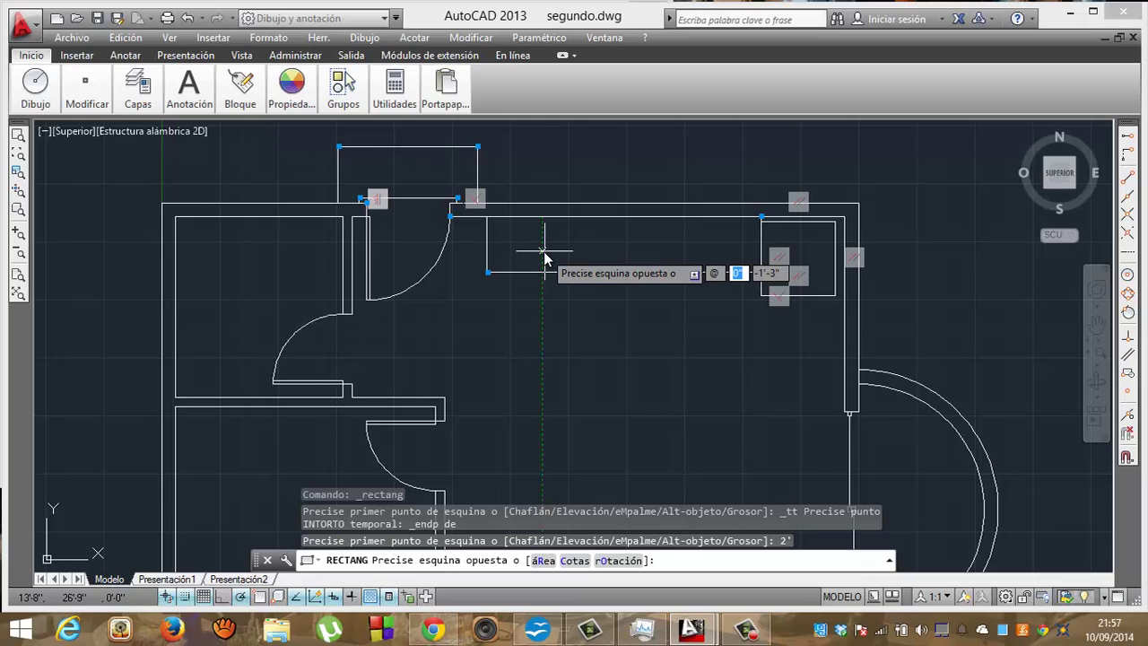
{"action": "type", "text": "27"}
{"action": "key", "text": "Tab"}
{"action": "type", "text": "-"}
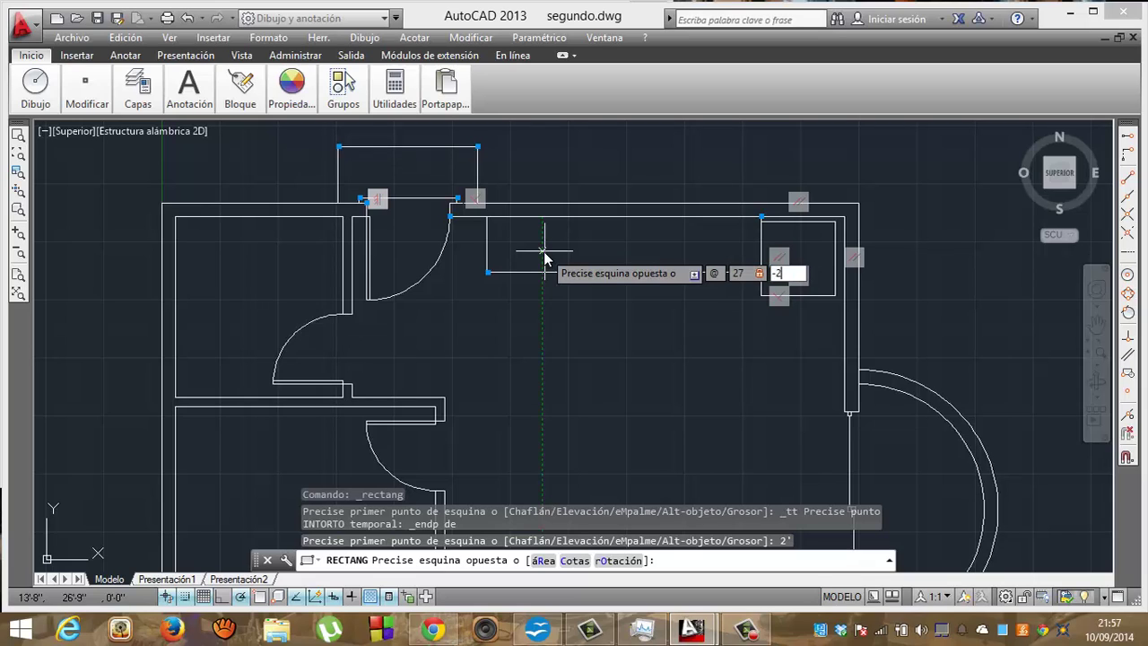
{"action": "type", "text": "6"}
{"action": "key", "text": "Return"}
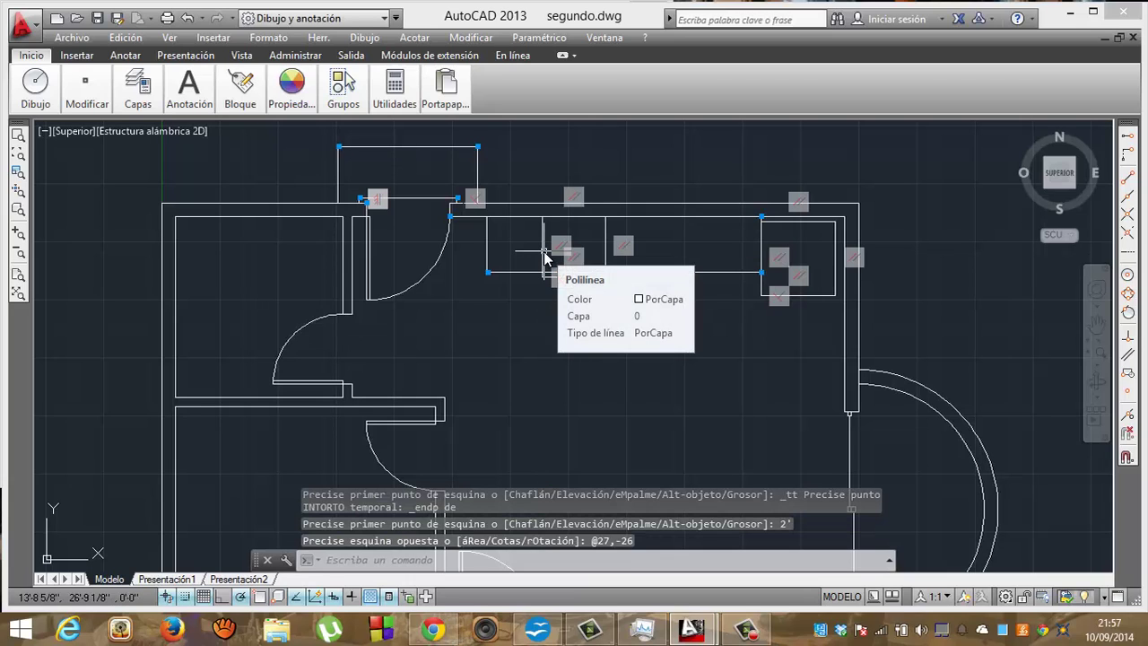
{"action": "key", "text": "Escape"}
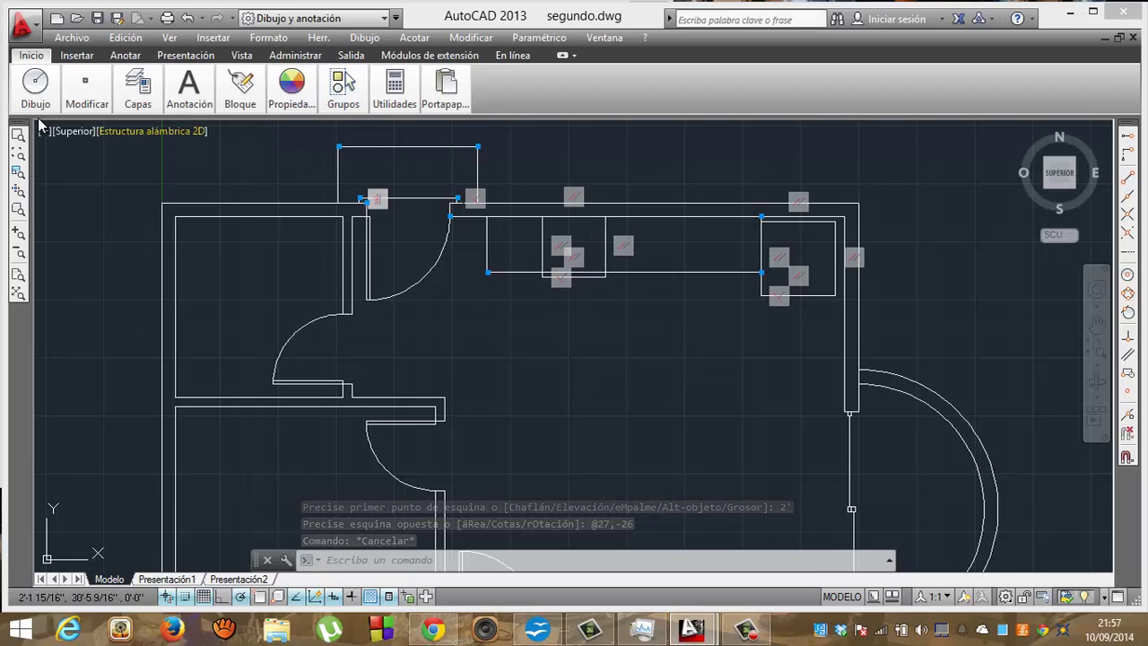
Trim the countertop line inside the 27 by 26 fixture, using the fixture as cutting edge.
{"action": "left_click", "coordinate": [34, 90]}
{"action": "left_click", "coordinate": [87, 90]}
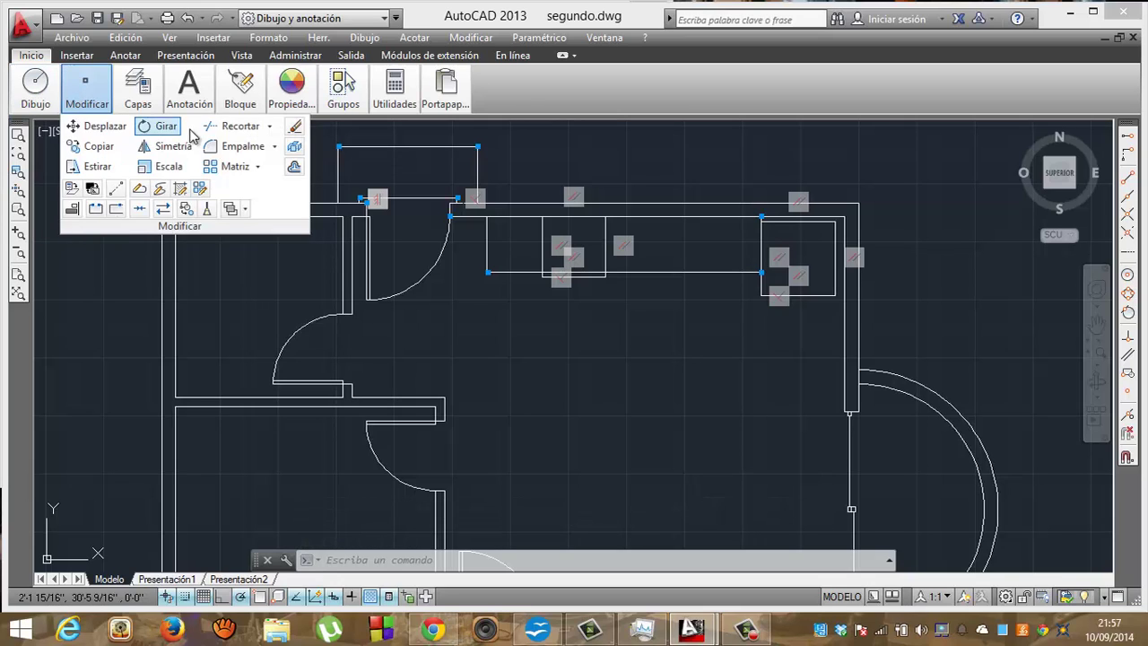
{"action": "left_click", "coordinate": [235, 126]}
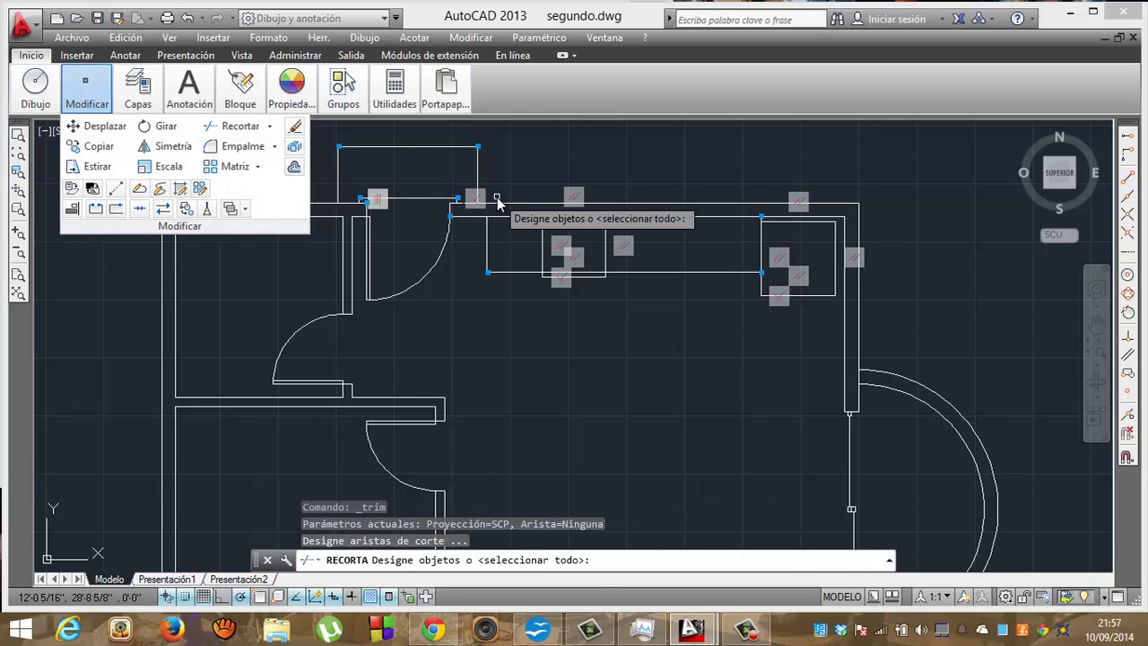
{"action": "left_click", "coordinate": [543, 273]}
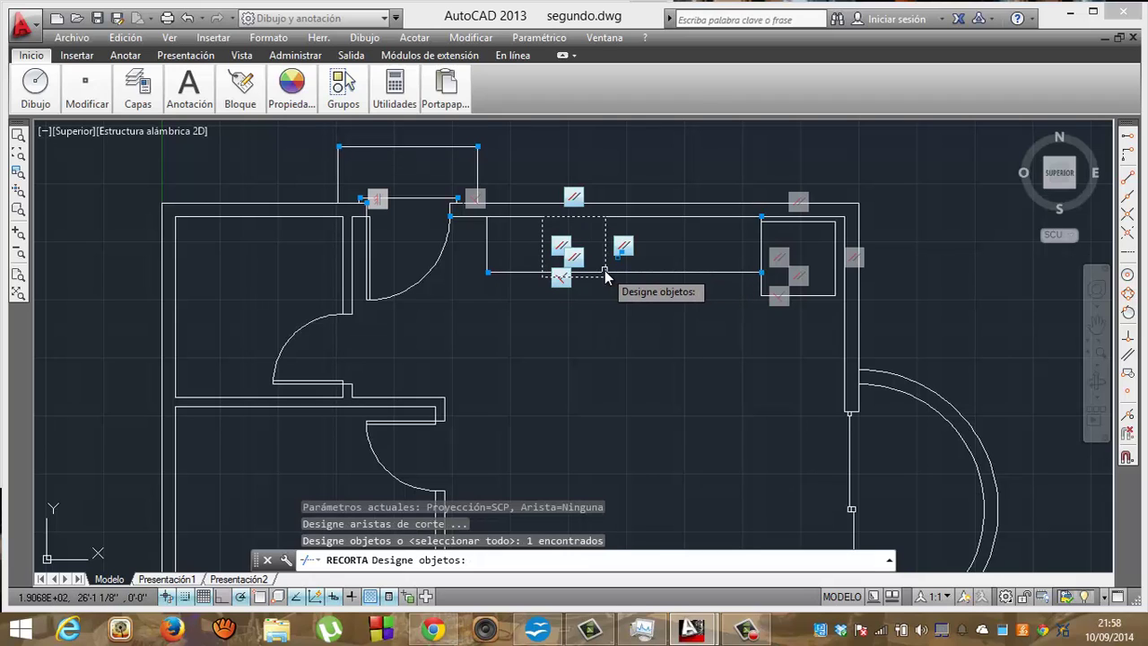
{"action": "key", "text": "Return"}
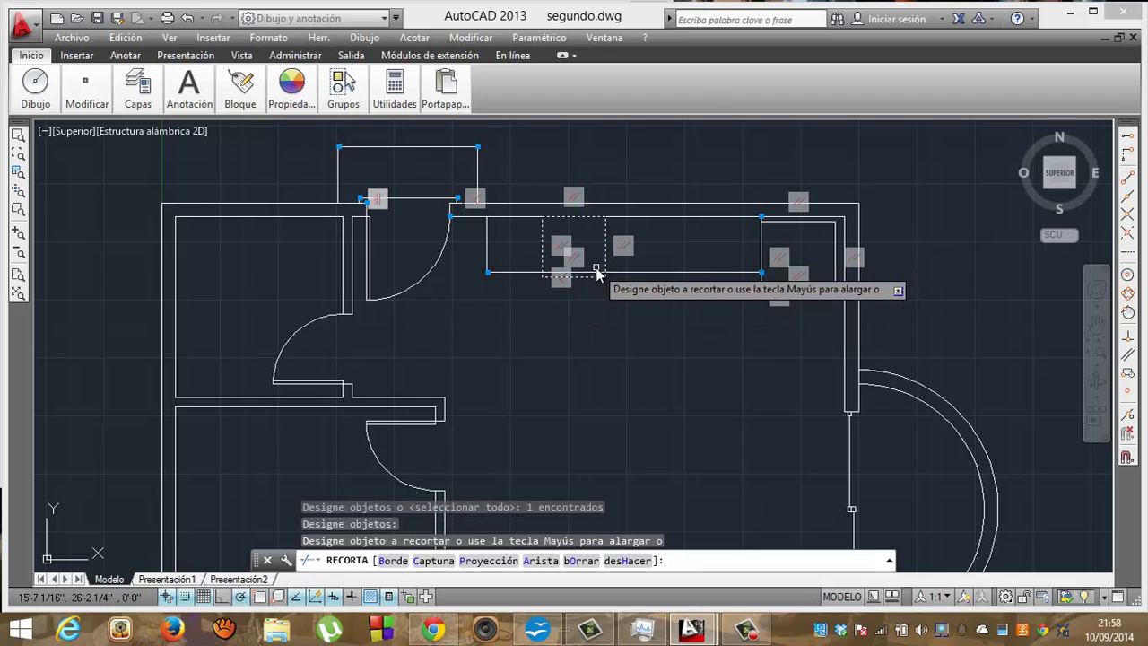
{"action": "left_click", "coordinate": [597, 272]}
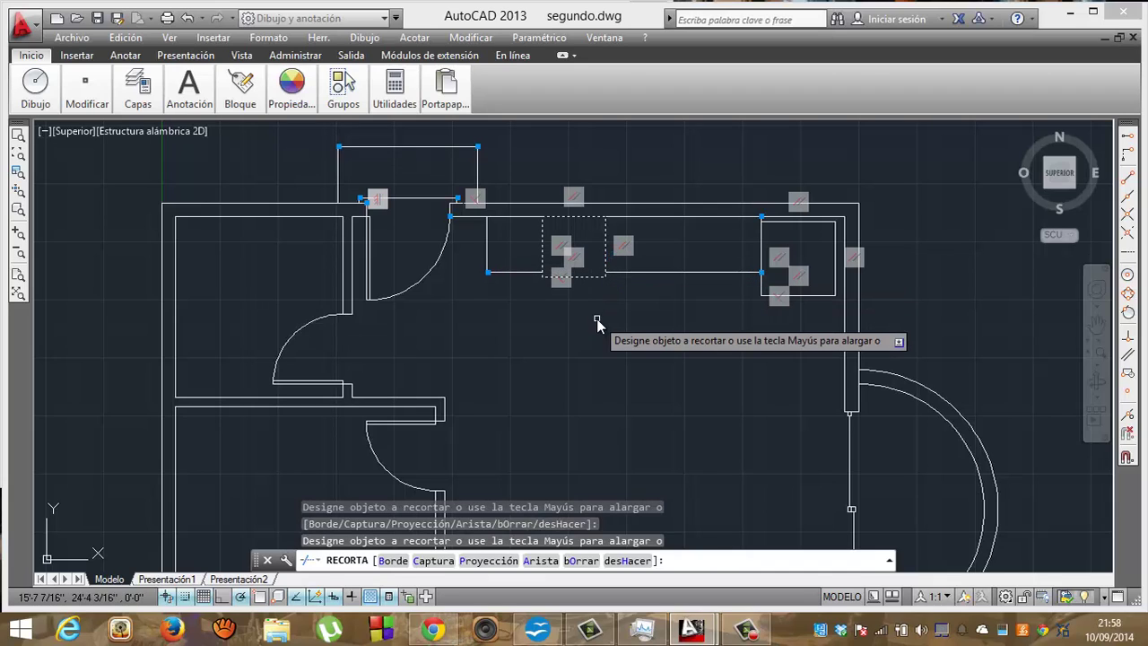
{"action": "key", "text": "Escape"}
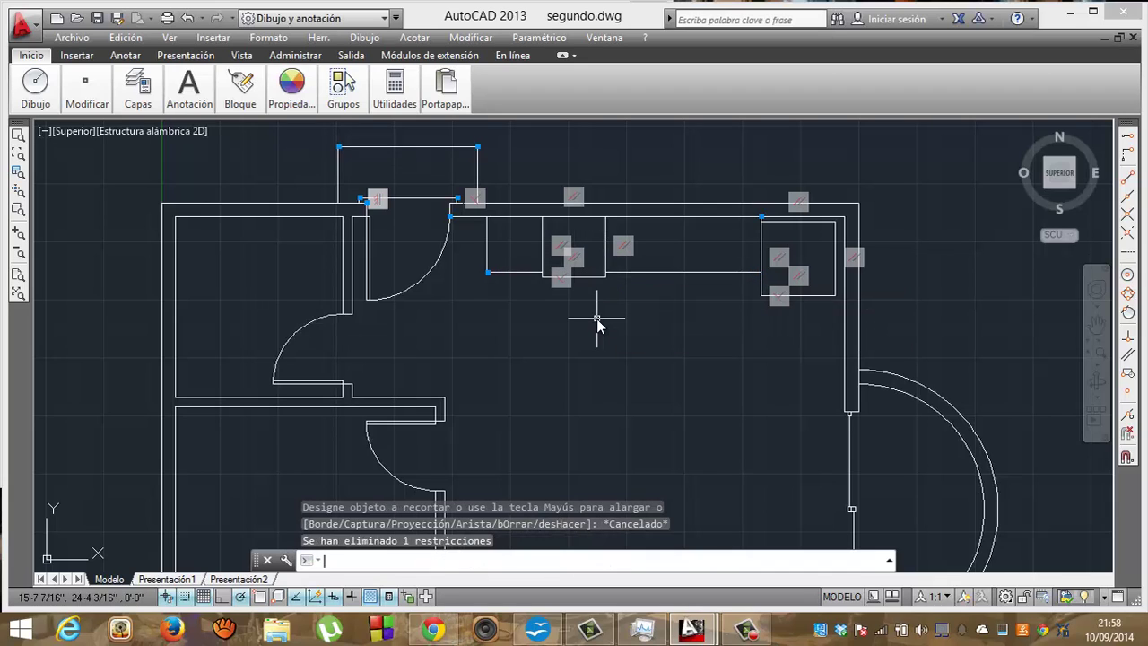